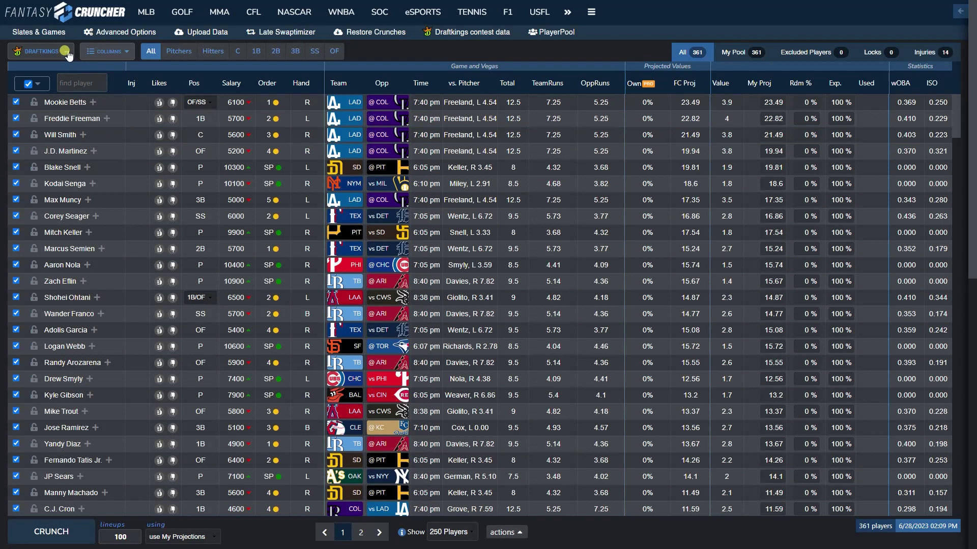
Switch the player pool to the 6/28 7:05 pm 13-game slate so ownership projections fill in.
{"action": "left_click", "coordinate": [63, 33]}
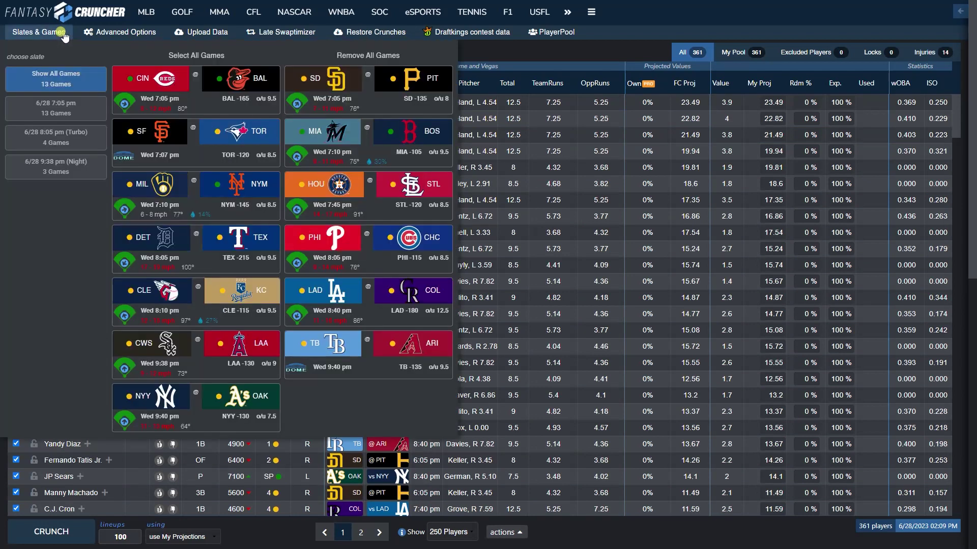
{"action": "left_click", "coordinate": [85, 103]}
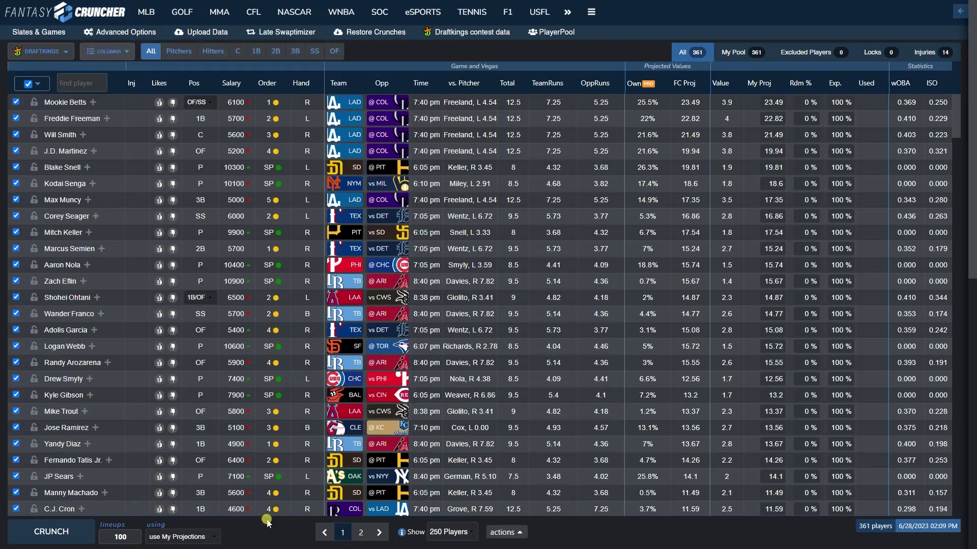
Add a 5-player team stack in the Advanced Options team stack settings.
{"action": "left_click", "coordinate": [129, 38]}
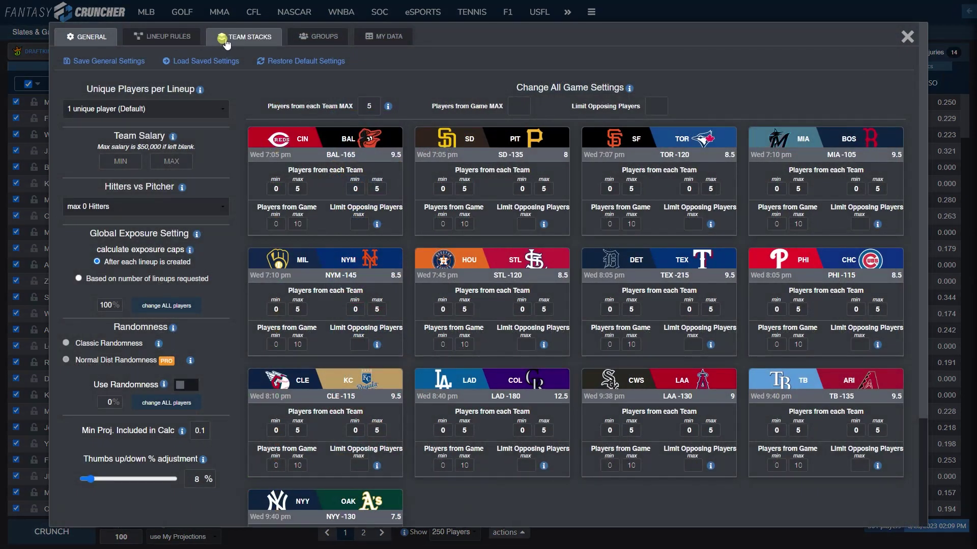
{"action": "left_click", "coordinate": [225, 41]}
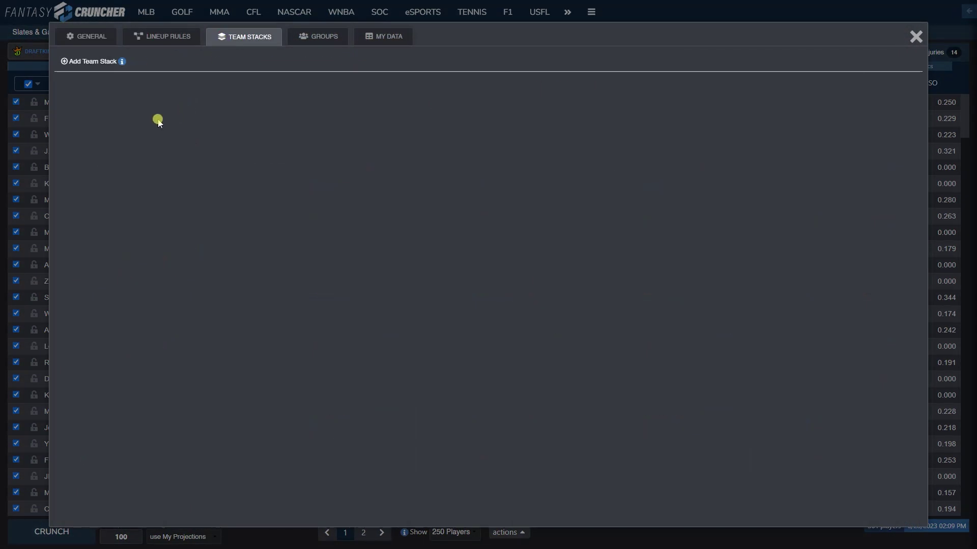
{"action": "left_click", "coordinate": [78, 67]}
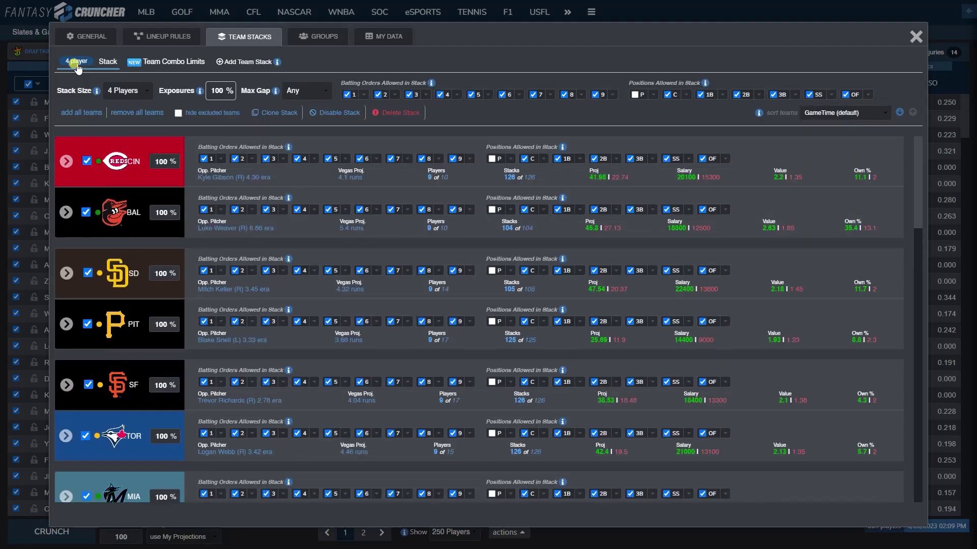
{"action": "left_click", "coordinate": [141, 95]}
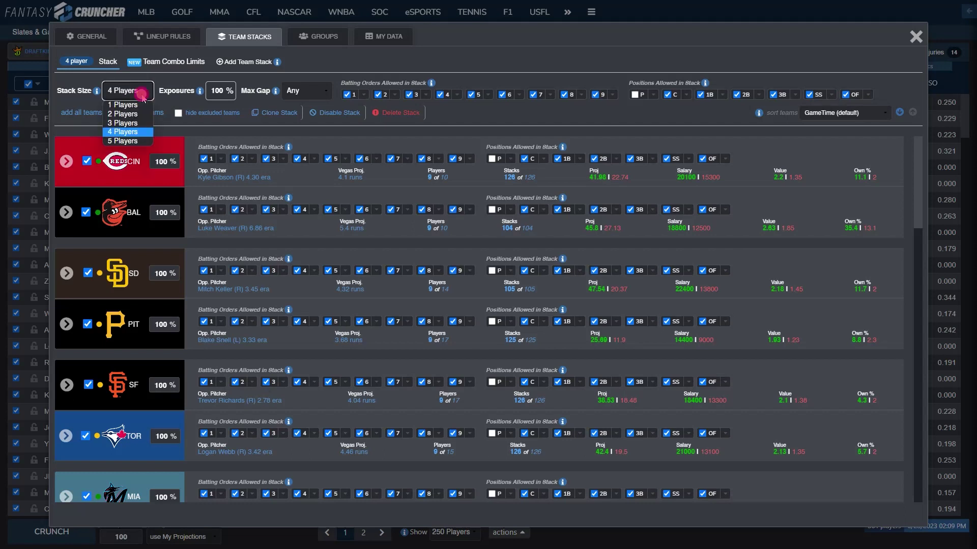
{"action": "left_click", "coordinate": [127, 142]}
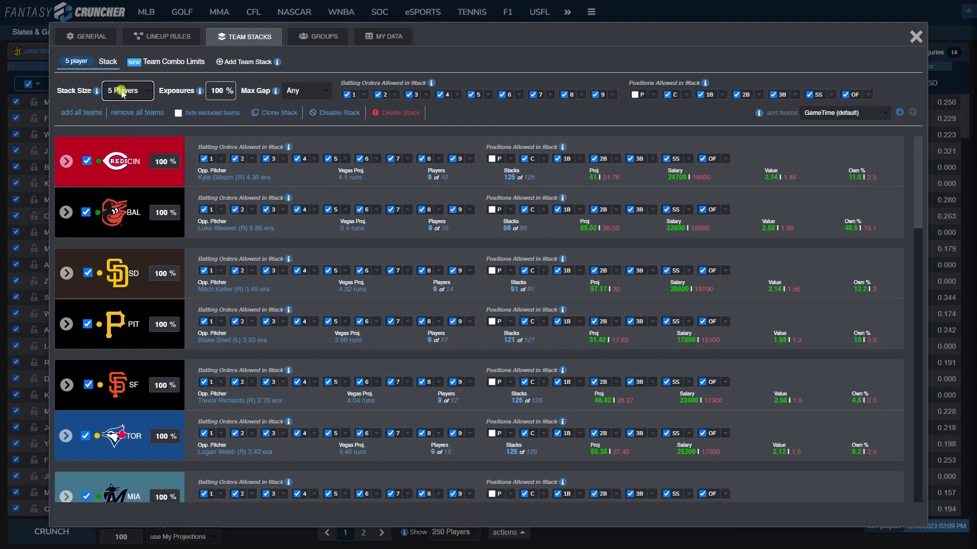
Add a second team stack sized at 3 players, then return to the 5-player stack.
{"action": "left_click", "coordinate": [249, 63]}
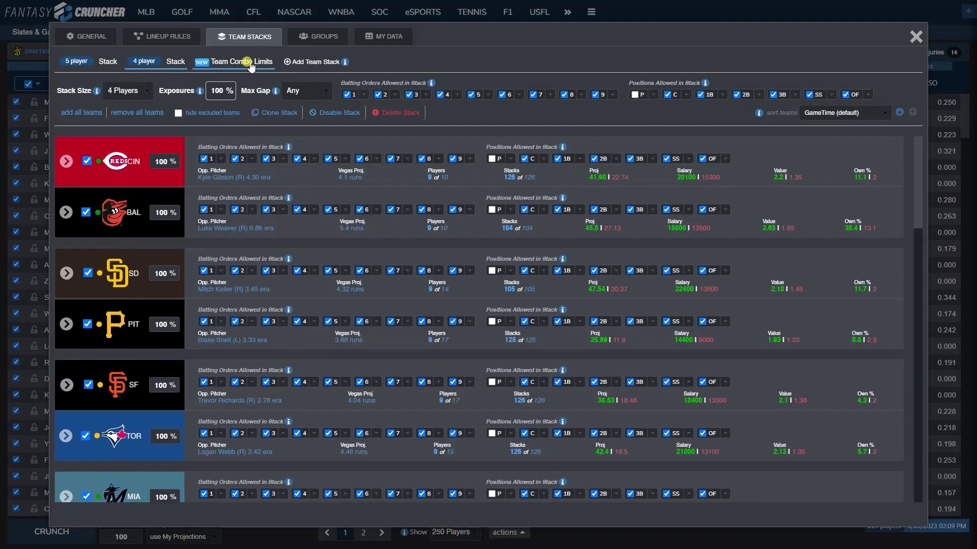
{"action": "left_click", "coordinate": [147, 92]}
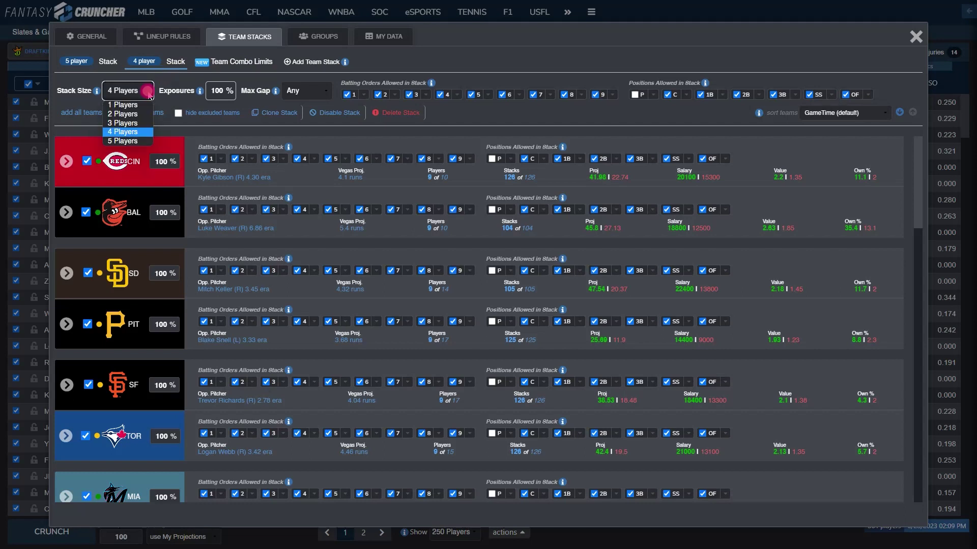
{"action": "left_click", "coordinate": [124, 123]}
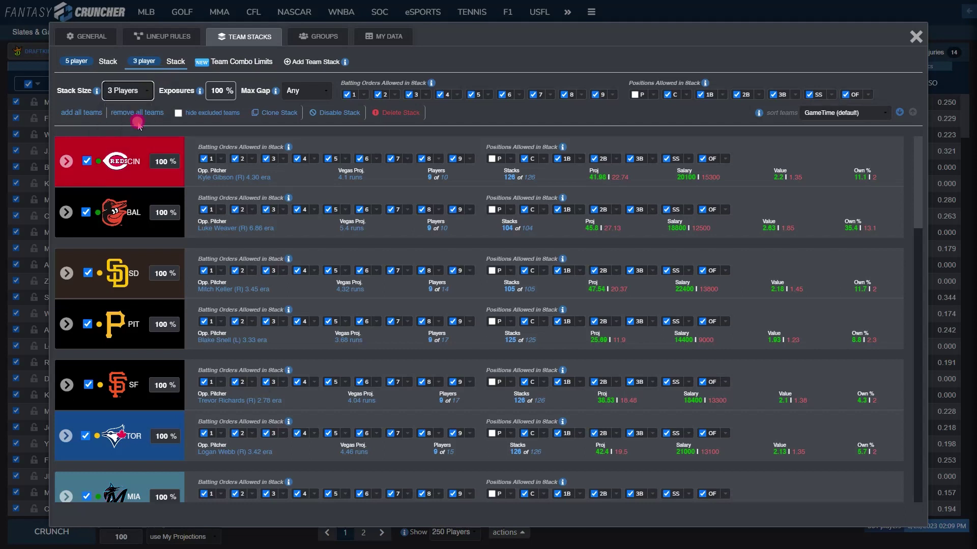
{"action": "left_click", "coordinate": [104, 66]}
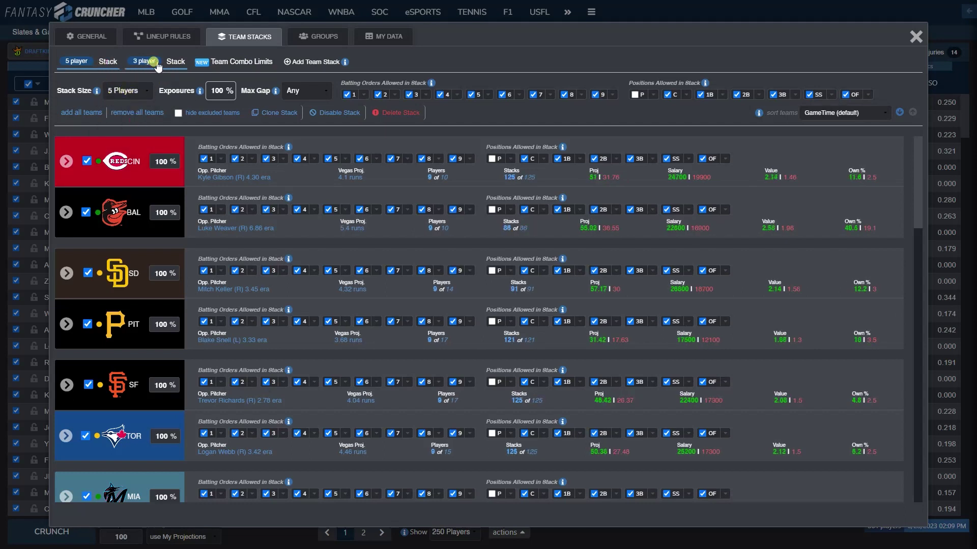
{"action": "left_click", "coordinate": [155, 64]}
{"action": "left_click", "coordinate": [100, 65]}
Exclude CIN and BAL from the 5-player stack, leaving SD and PIT included.
{"action": "left_click", "coordinate": [95, 156]}
{"action": "left_click", "coordinate": [85, 212]}
{"action": "left_click", "coordinate": [87, 274]}
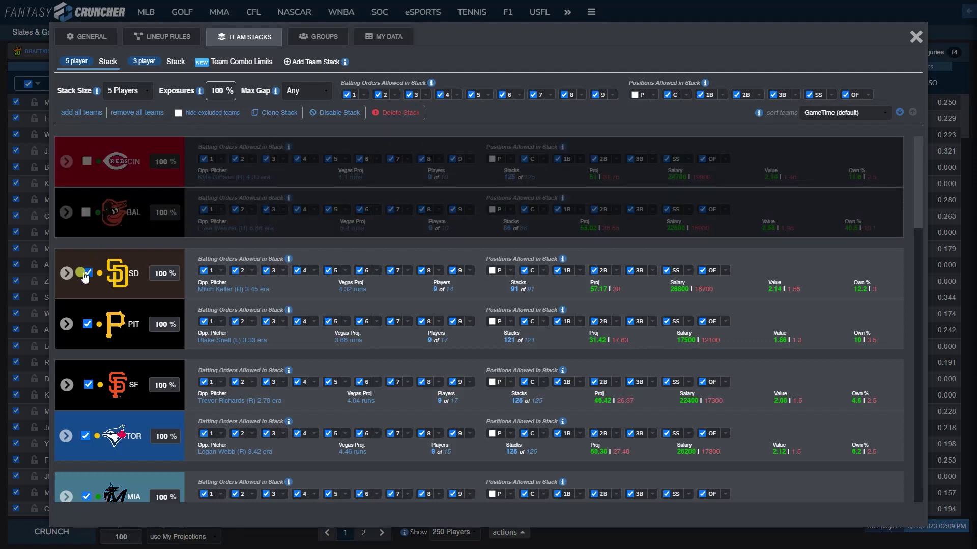
{"action": "left_click", "coordinate": [84, 324]}
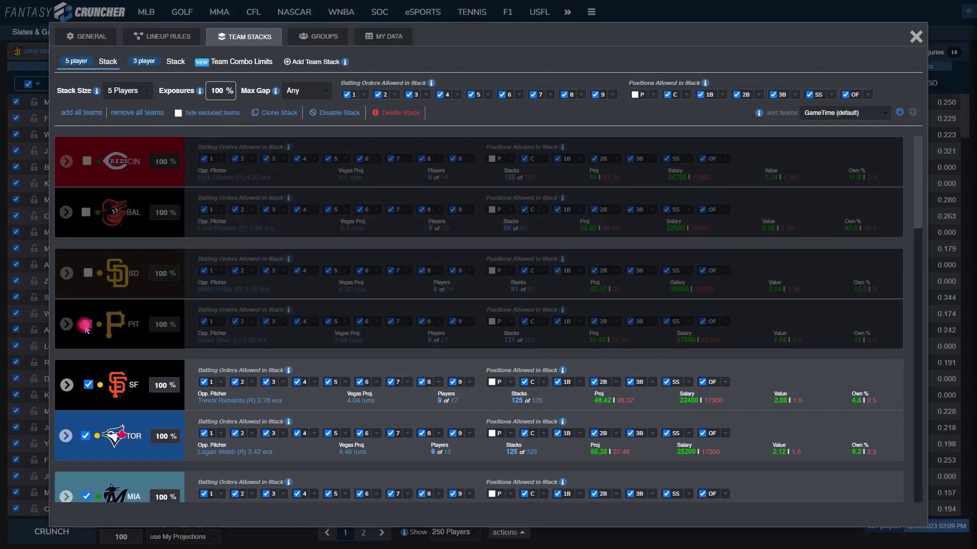
{"action": "left_click", "coordinate": [84, 325]}
{"action": "left_click", "coordinate": [88, 273]}
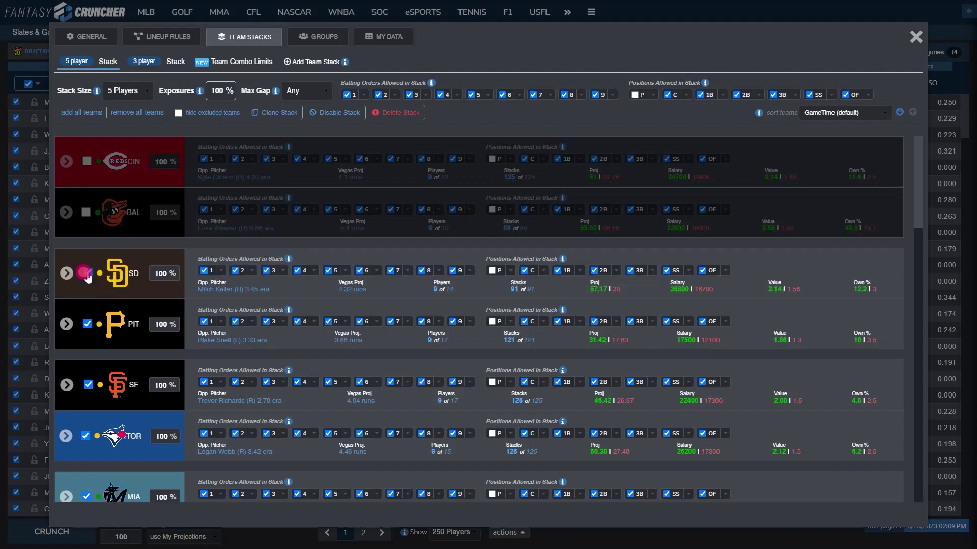
Set the 5-player stack exposure to 25% for all included teams.
{"action": "left_click", "coordinate": [222, 91]}
{"action": "type", "text": "25"}
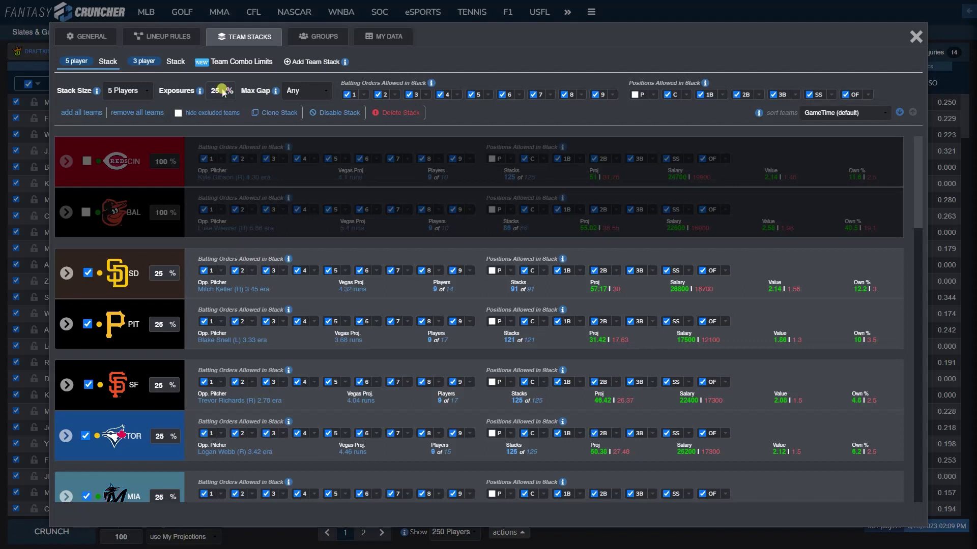
{"action": "left_click", "coordinate": [187, 132]}
{"action": "scroll", "coordinate": [159, 224], "scroll_direction": "down", "scroll_amount": 3}
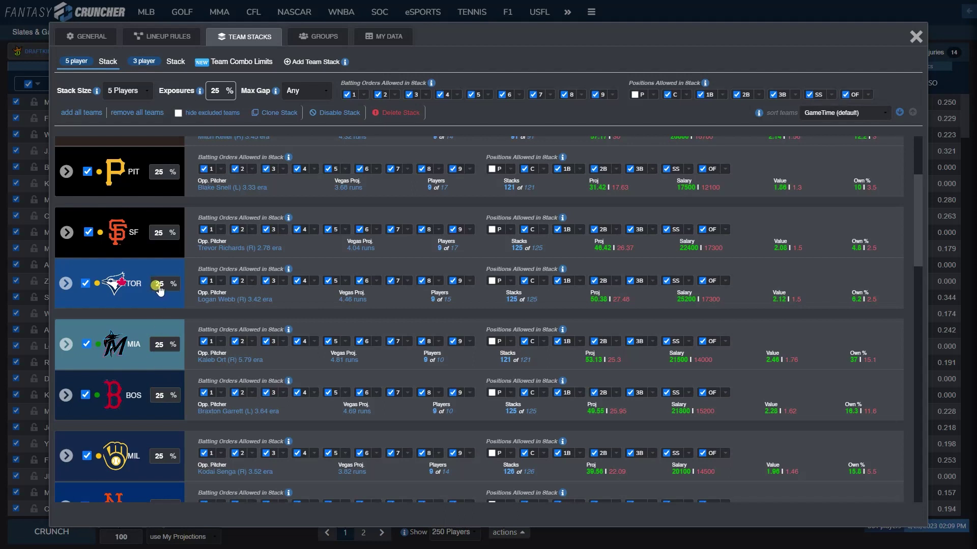
{"action": "scroll", "coordinate": [159, 289], "scroll_direction": "up", "scroll_amount": 3}
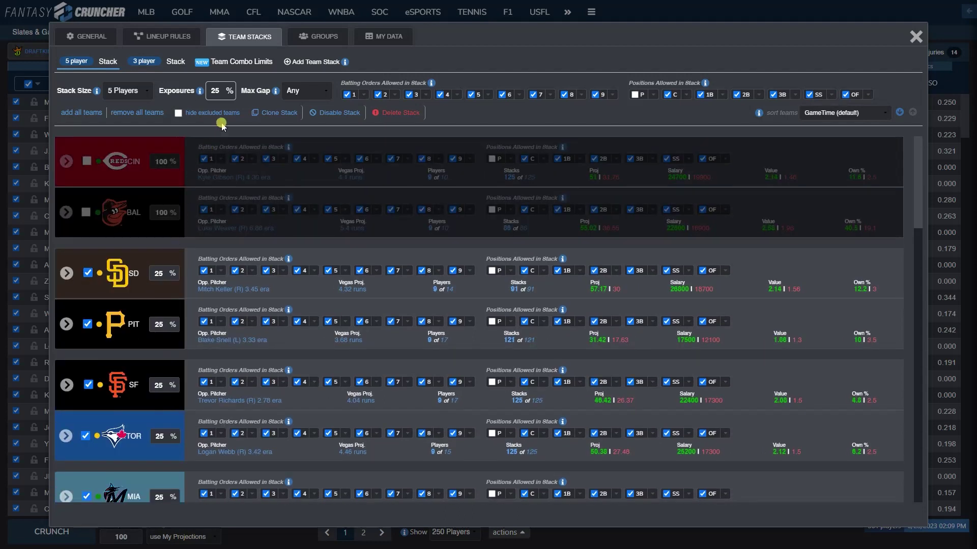
{"action": "left_click", "coordinate": [317, 93]}
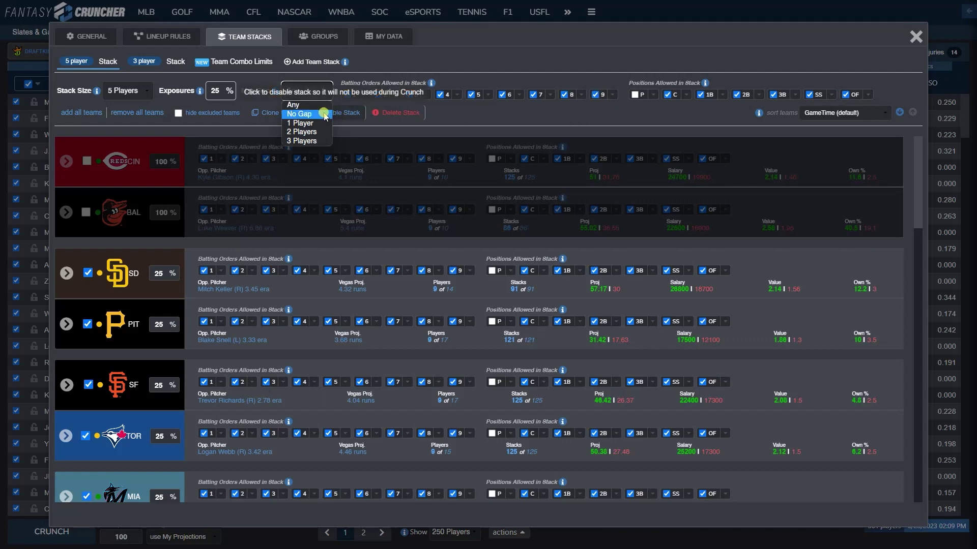
{"action": "left_click", "coordinate": [466, 123]}
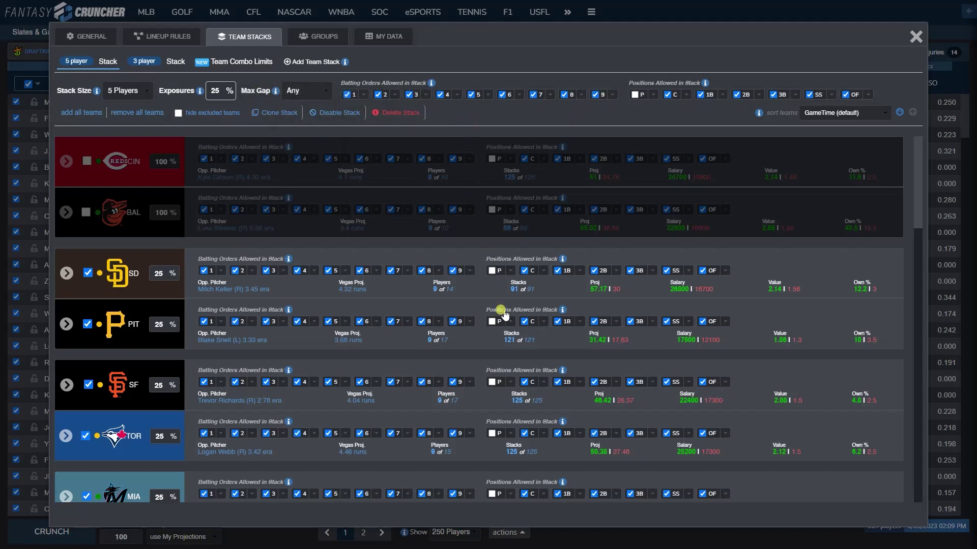
{"action": "mouse_move", "coordinate": [507, 341]}
{"action": "scroll", "coordinate": [507, 341], "scroll_direction": "down", "scroll_amount": 1}
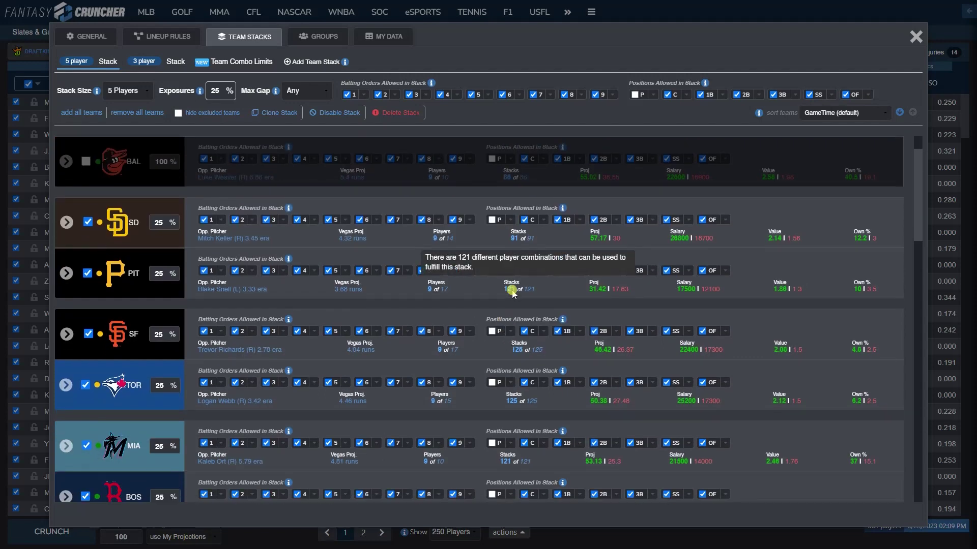
{"action": "scroll", "coordinate": [511, 291], "scroll_direction": "up", "scroll_amount": 1}
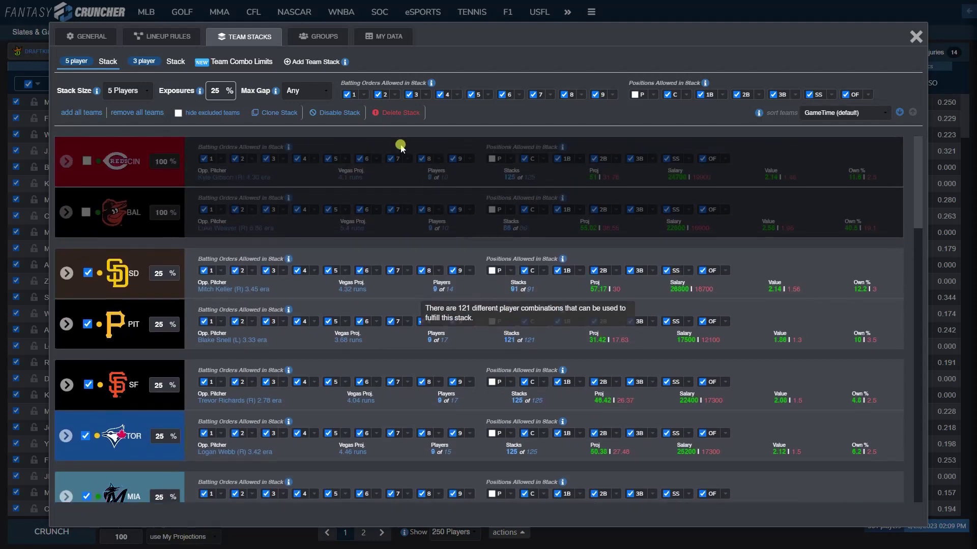
{"action": "left_click", "coordinate": [307, 90]}
{"action": "left_click", "coordinate": [308, 115]}
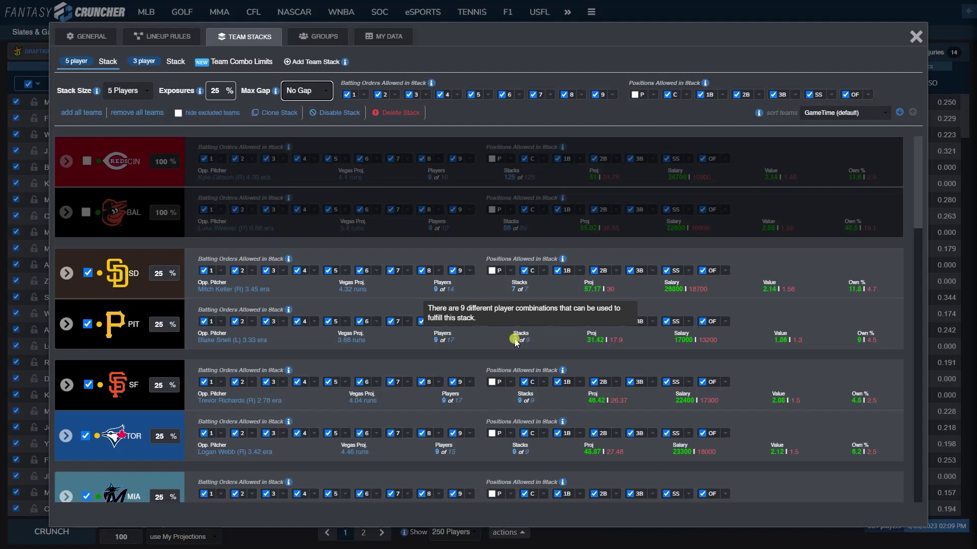
{"action": "left_click", "coordinate": [313, 94]}
{"action": "left_click", "coordinate": [301, 123]}
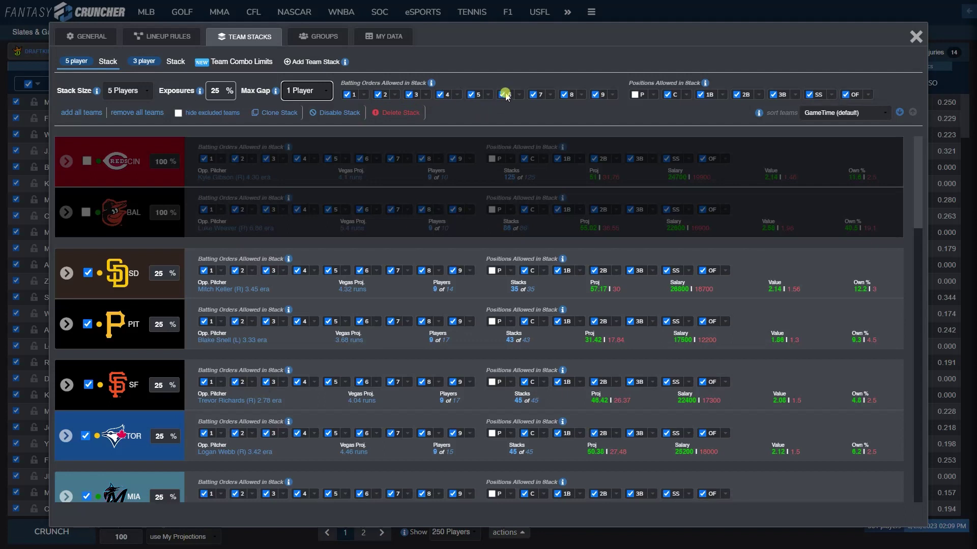
{"action": "left_click", "coordinate": [293, 94]}
{"action": "left_click", "coordinate": [300, 122]}
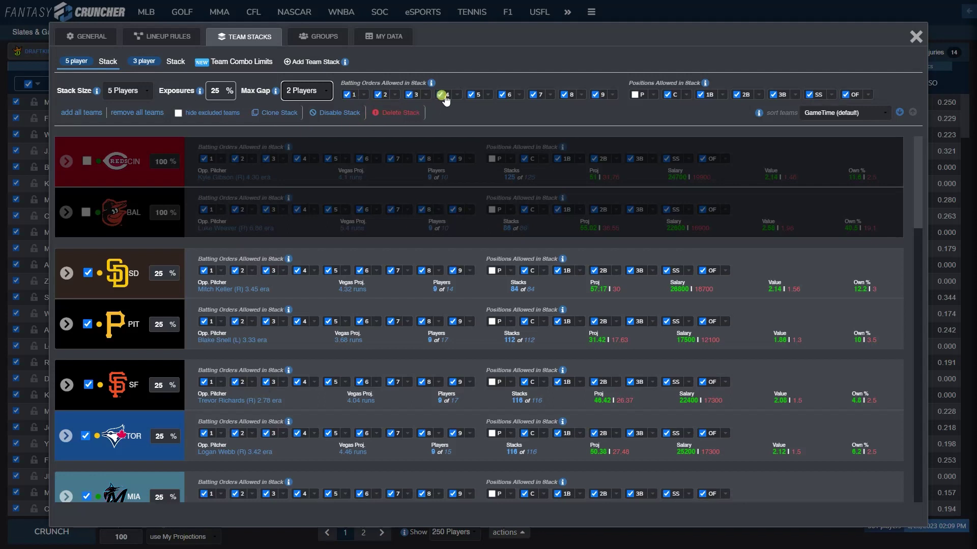
{"action": "left_click", "coordinate": [305, 92]}
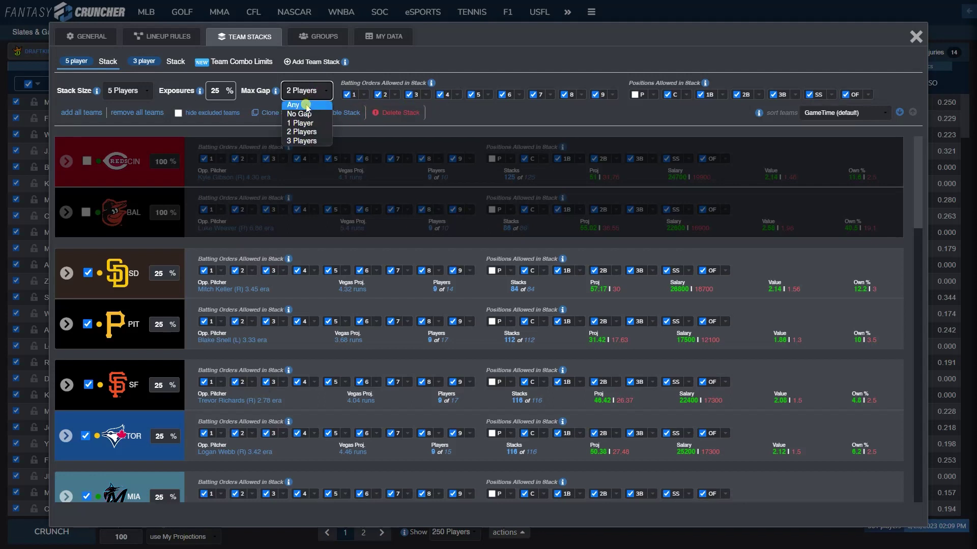
{"action": "left_click", "coordinate": [307, 102]}
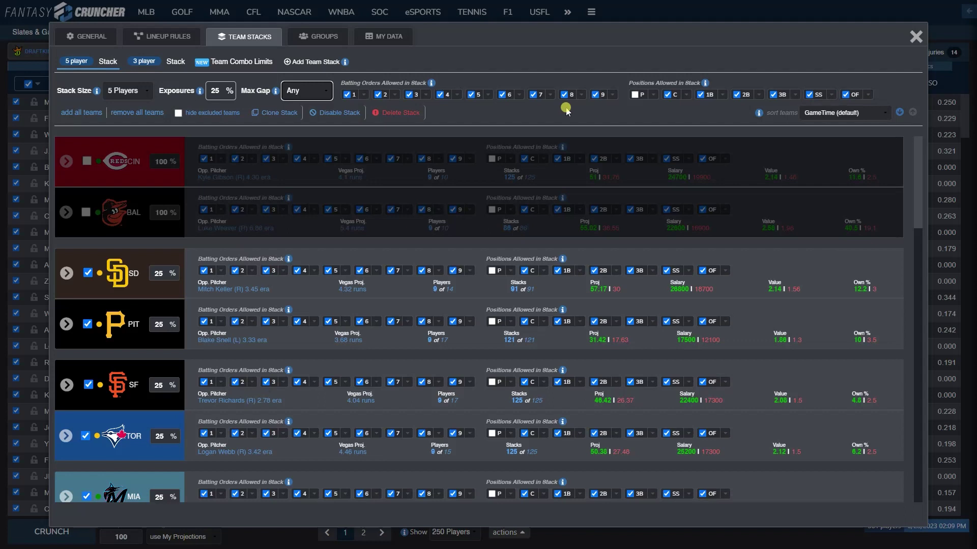
Exclude batting orders 8 and 9 from the SD and PIT stacks.
{"action": "left_click", "coordinate": [595, 94]}
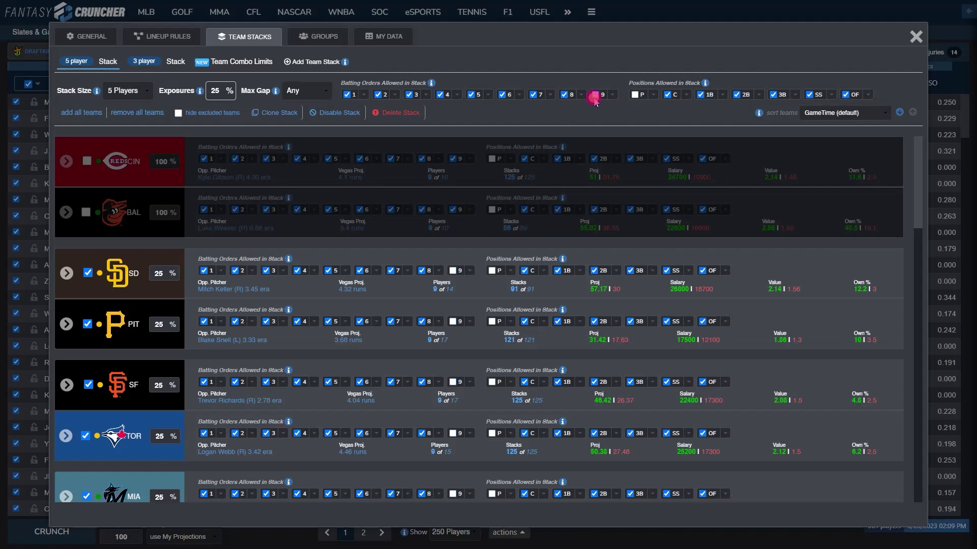
{"action": "left_click", "coordinate": [564, 94]}
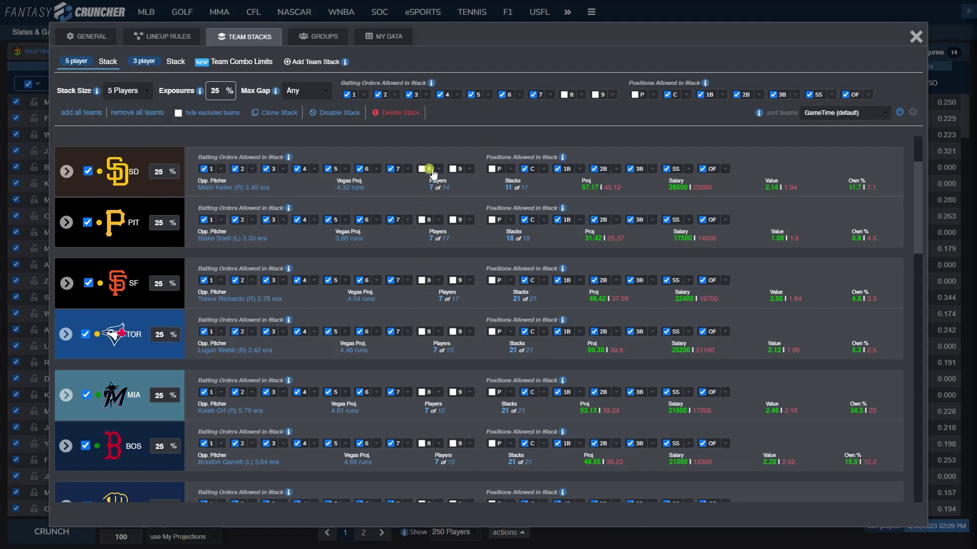
{"action": "left_click", "coordinate": [564, 95]}
{"action": "left_click", "coordinate": [593, 95]}
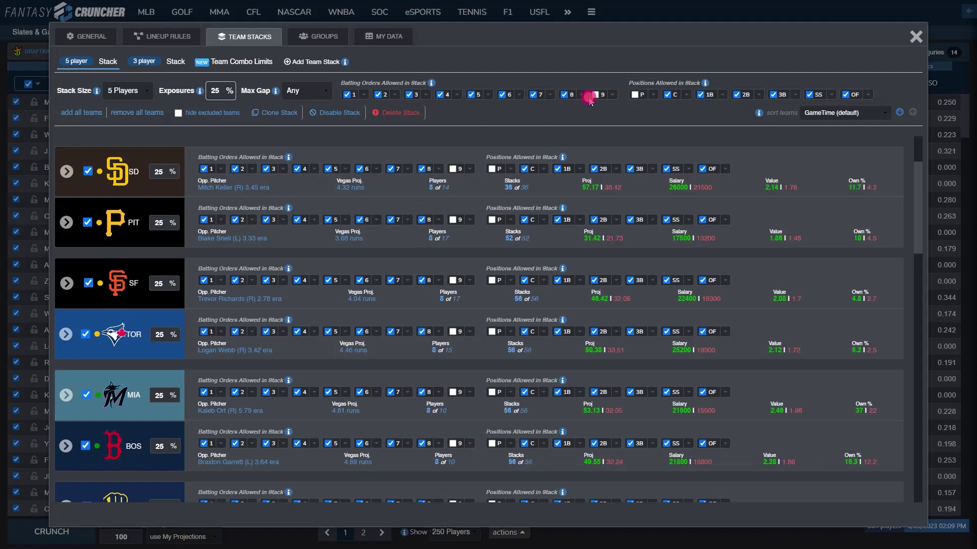
{"action": "left_click", "coordinate": [421, 169]}
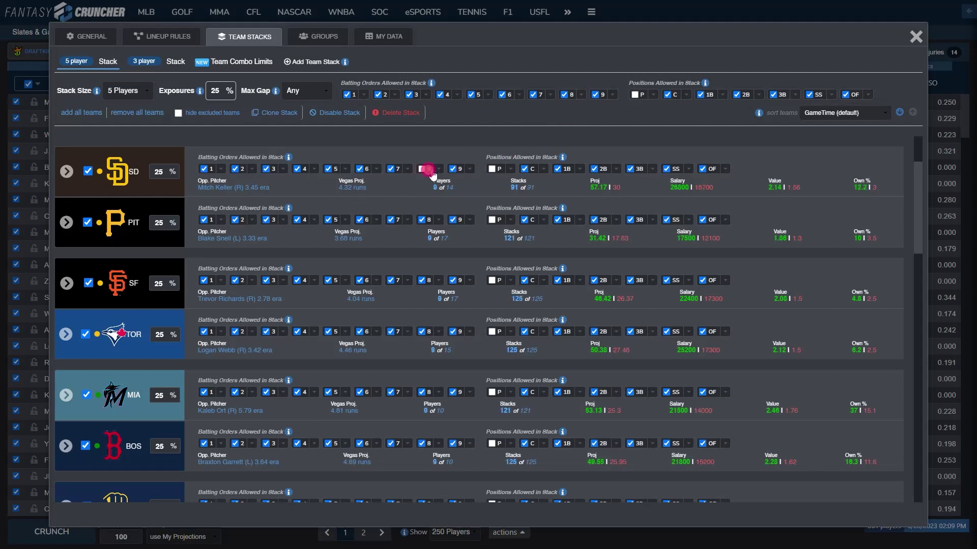
{"action": "left_click", "coordinate": [453, 170]}
{"action": "left_click", "coordinate": [416, 223]}
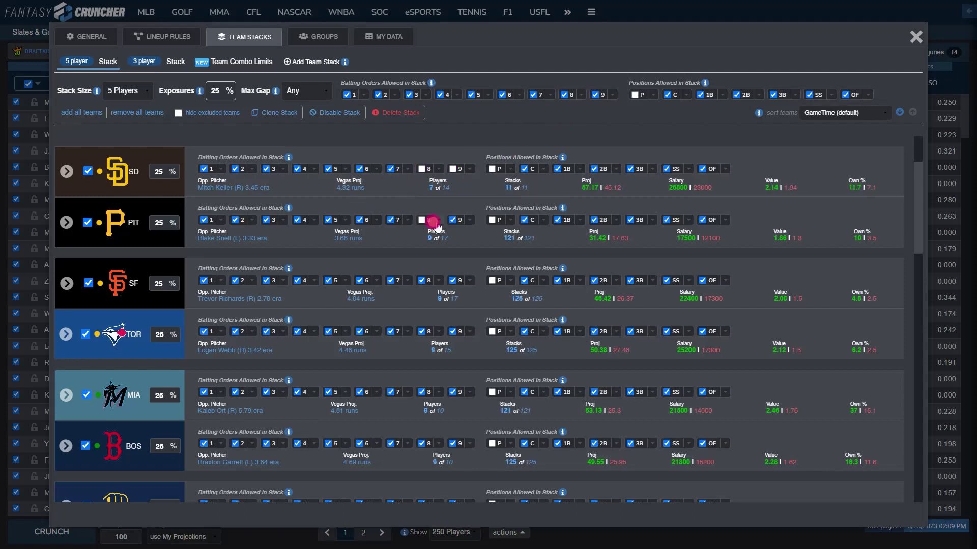
{"action": "left_click", "coordinate": [452, 220]}
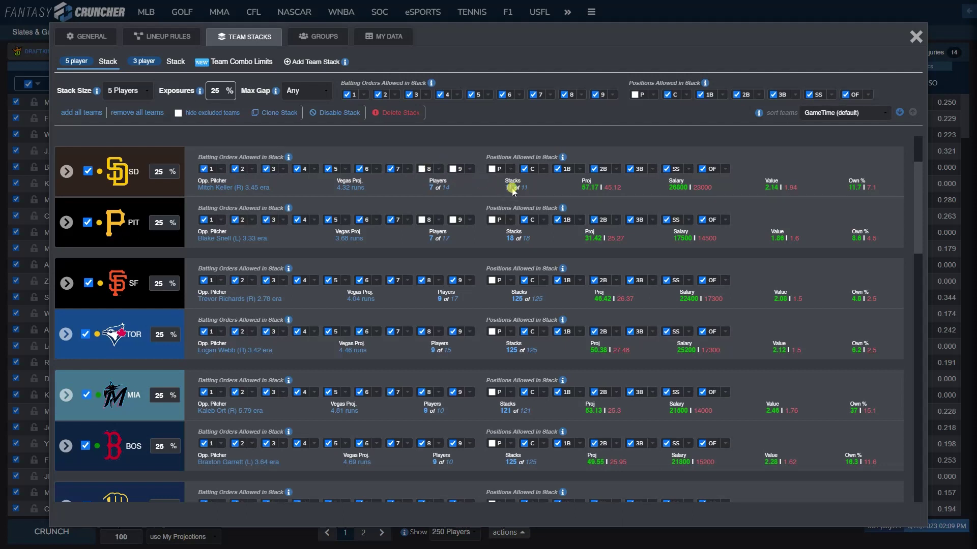
Restore SD's 8th and 9th hitters and expand PIT's eligible player list.
{"action": "left_click", "coordinate": [452, 169]}
{"action": "left_click", "coordinate": [421, 169]}
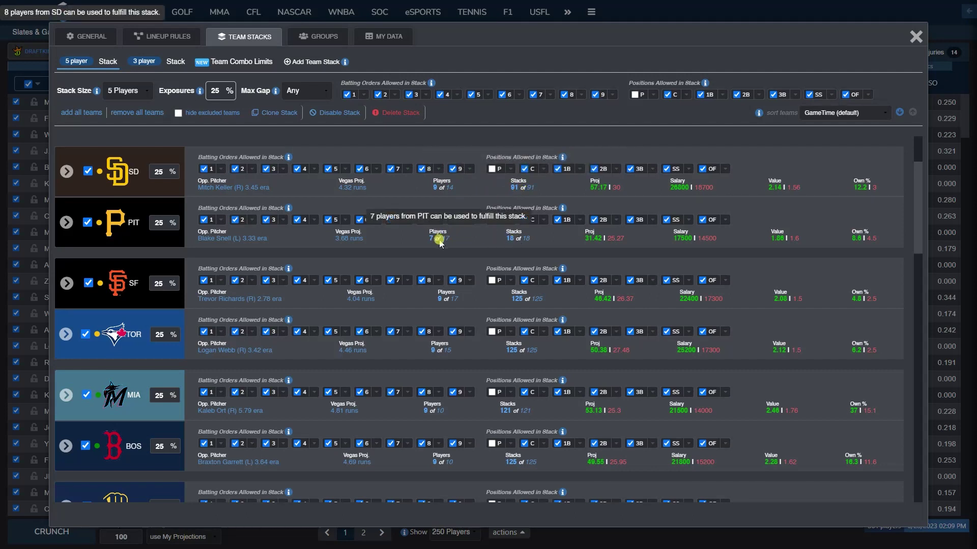
{"action": "mouse_move", "coordinate": [516, 243]}
{"action": "left_click", "coordinate": [65, 222]}
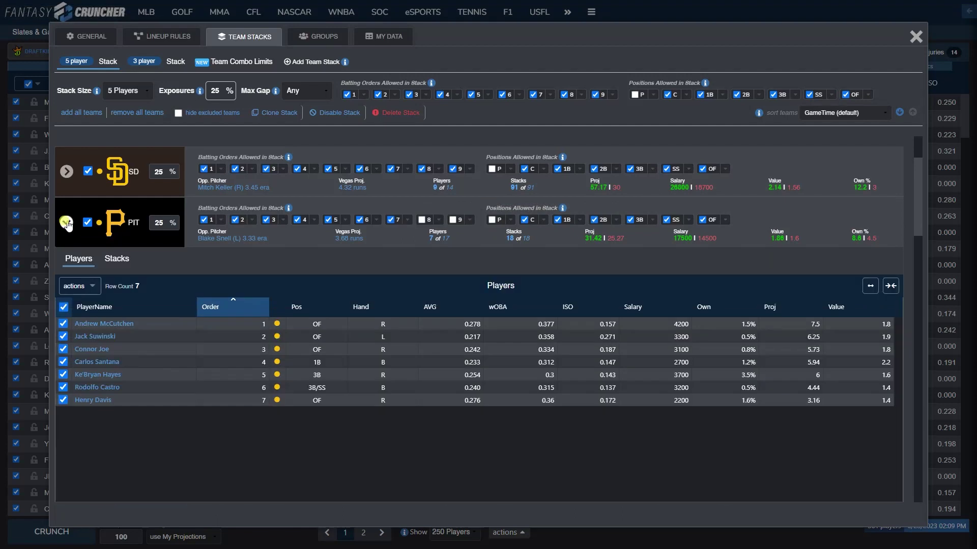
Re-allow PIT's 8th and 9th hitters and view its 121 stack combinations.
{"action": "scroll", "coordinate": [303, 233], "scroll_direction": "down", "scroll_amount": 1}
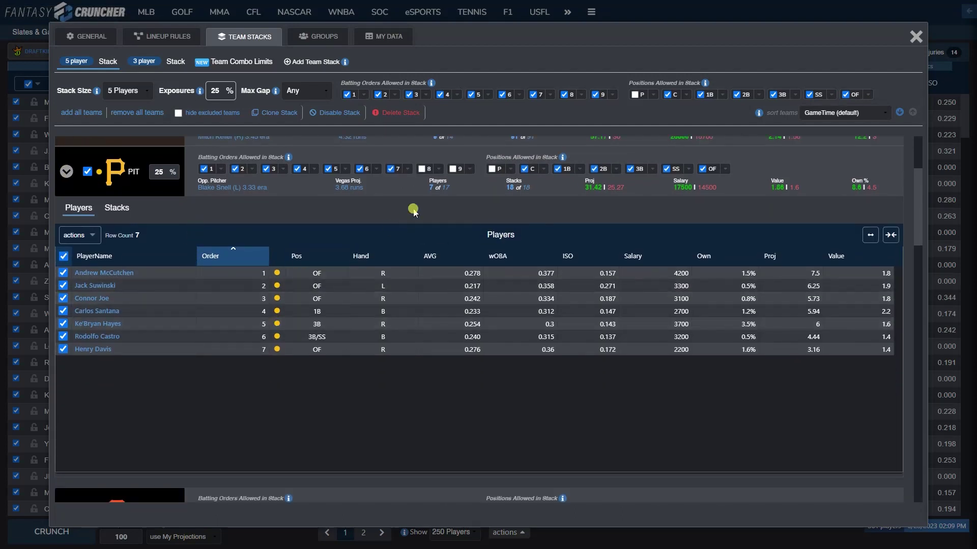
{"action": "left_click", "coordinate": [421, 169]}
{"action": "left_click", "coordinate": [452, 169]}
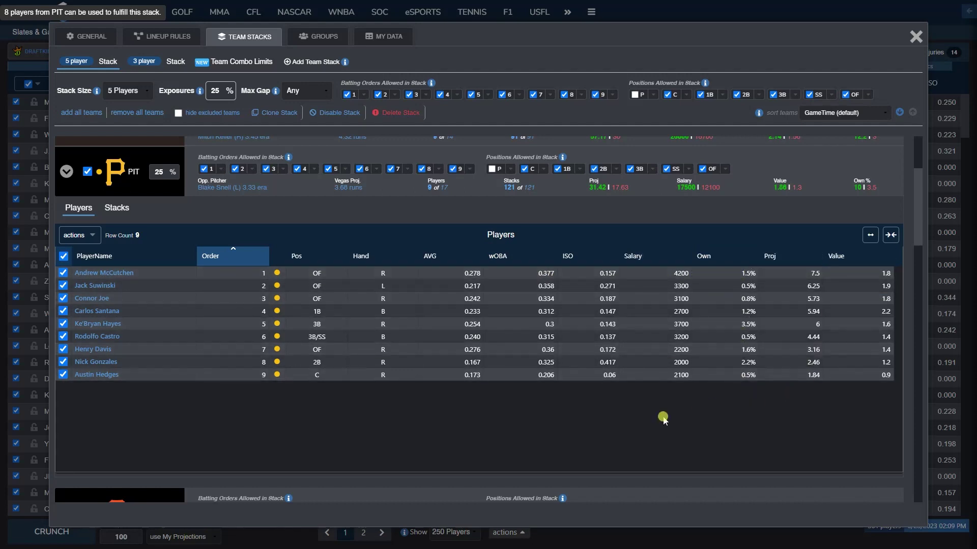
{"action": "left_click", "coordinate": [117, 209]}
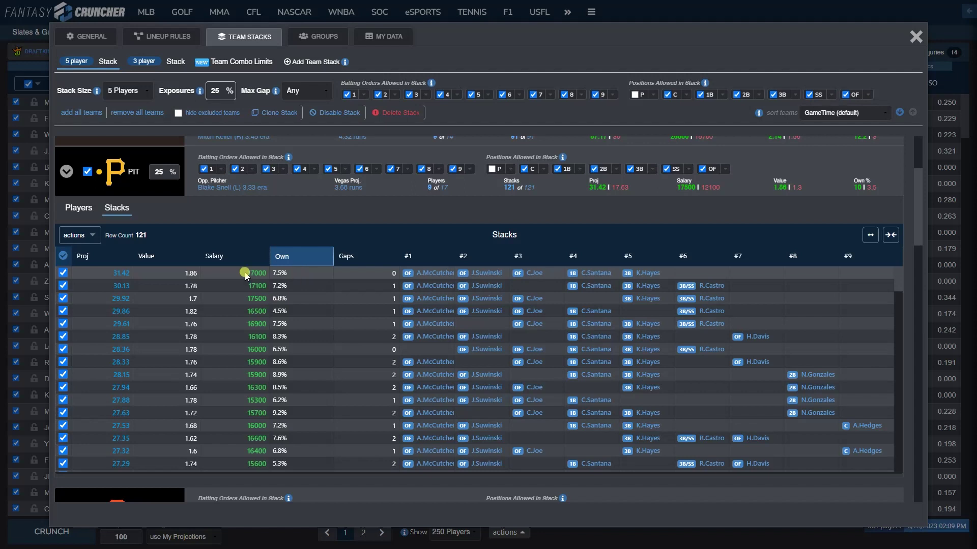
Collapse the PIT details and remove all teams from the 5-player stack.
{"action": "left_click", "coordinate": [70, 208]}
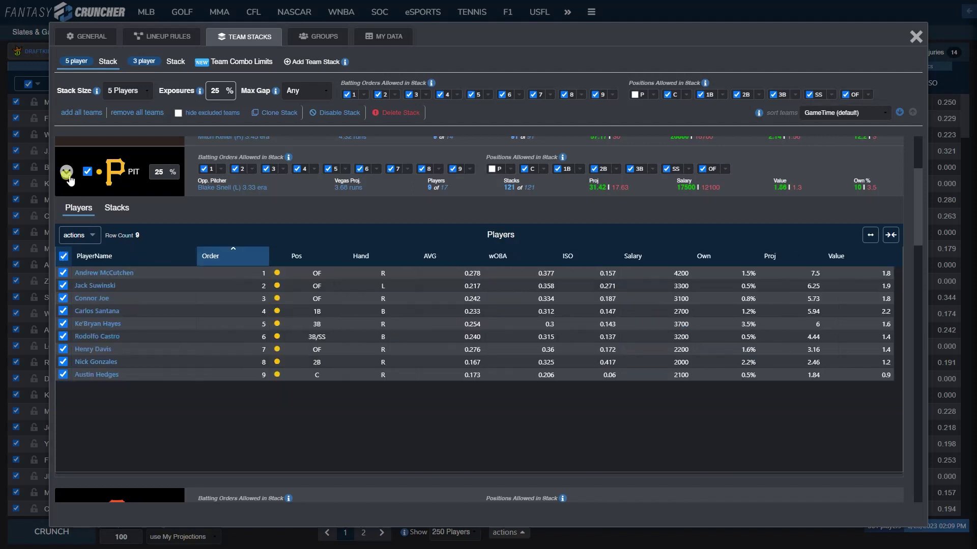
{"action": "left_click", "coordinate": [66, 172]}
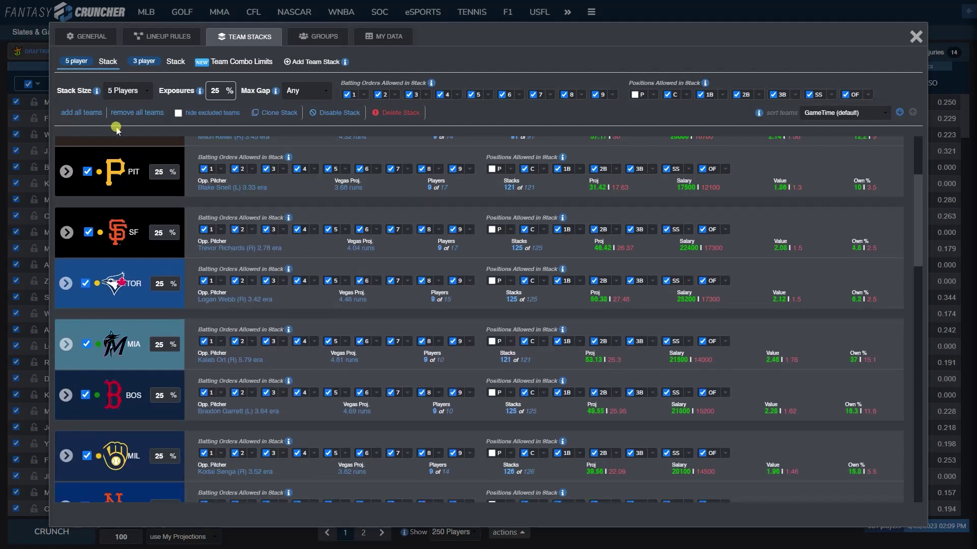
{"action": "scroll", "coordinate": [129, 147], "scroll_direction": "up", "scroll_amount": 3}
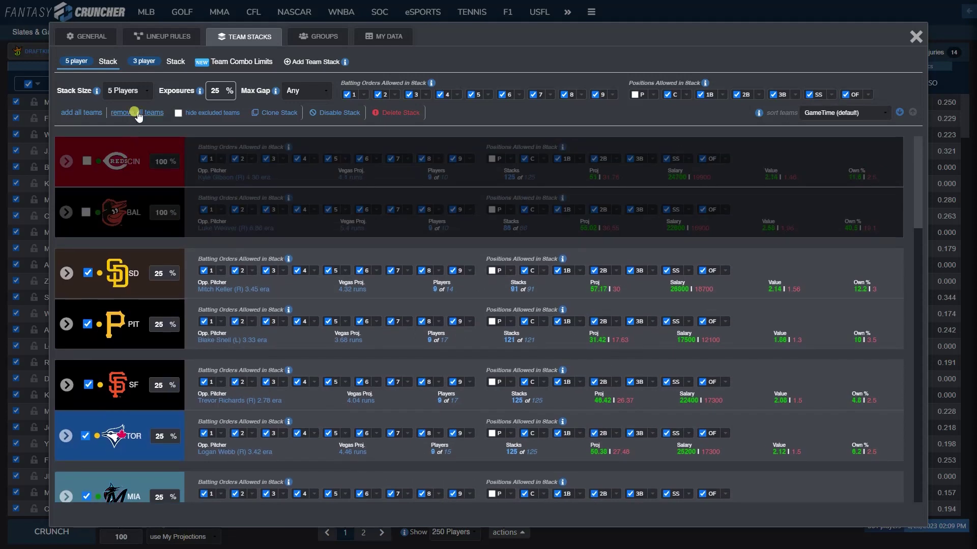
{"action": "left_click", "coordinate": [136, 113]}
Include LAD, TB and PHI in the 5-player stack and hide the excluded teams.
{"action": "scroll", "coordinate": [115, 254], "scroll_direction": "down", "scroll_amount": 5}
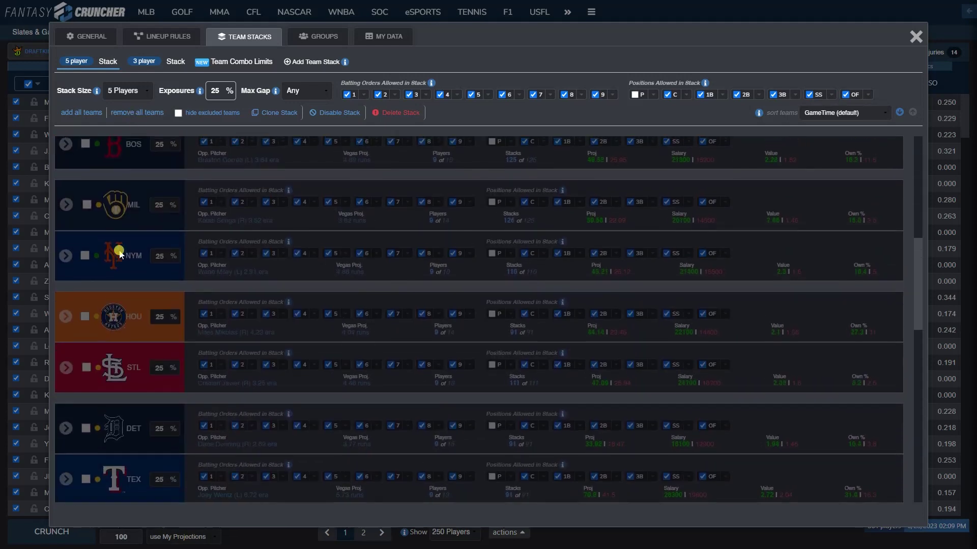
{"action": "scroll", "coordinate": [119, 249], "scroll_direction": "up", "scroll_amount": 5}
{"action": "scroll", "coordinate": [119, 250], "scroll_direction": "down", "scroll_amount": 10}
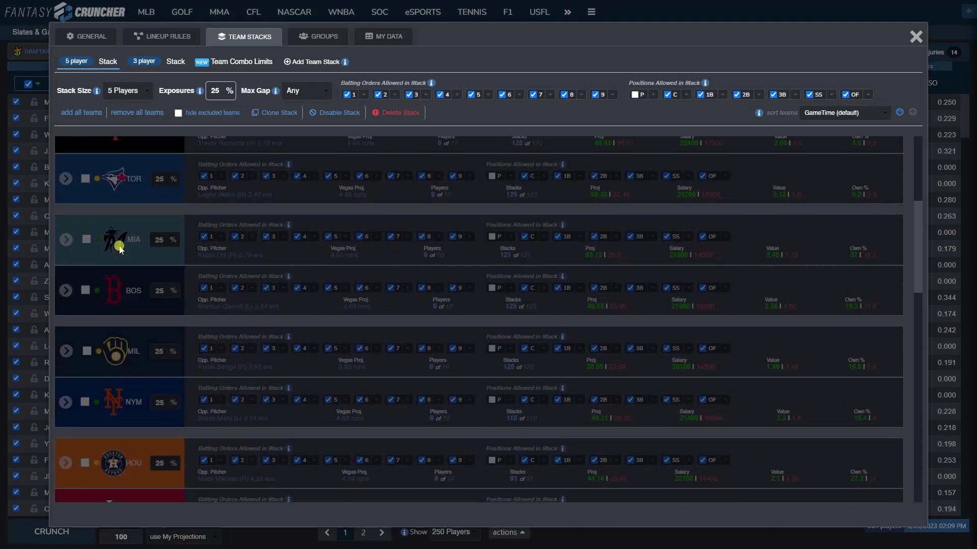
{"action": "scroll", "coordinate": [120, 253], "scroll_direction": "down", "scroll_amount": 2}
{"action": "left_click", "coordinate": [111, 348]}
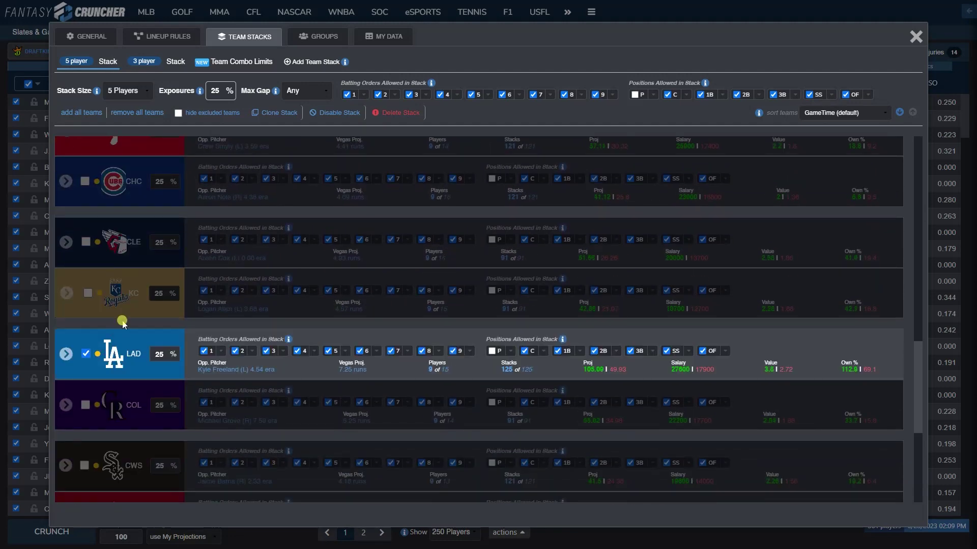
{"action": "scroll", "coordinate": [124, 299], "scroll_direction": "down", "scroll_amount": 1}
{"action": "scroll", "coordinate": [125, 299], "scroll_direction": "down", "scroll_amount": 1}
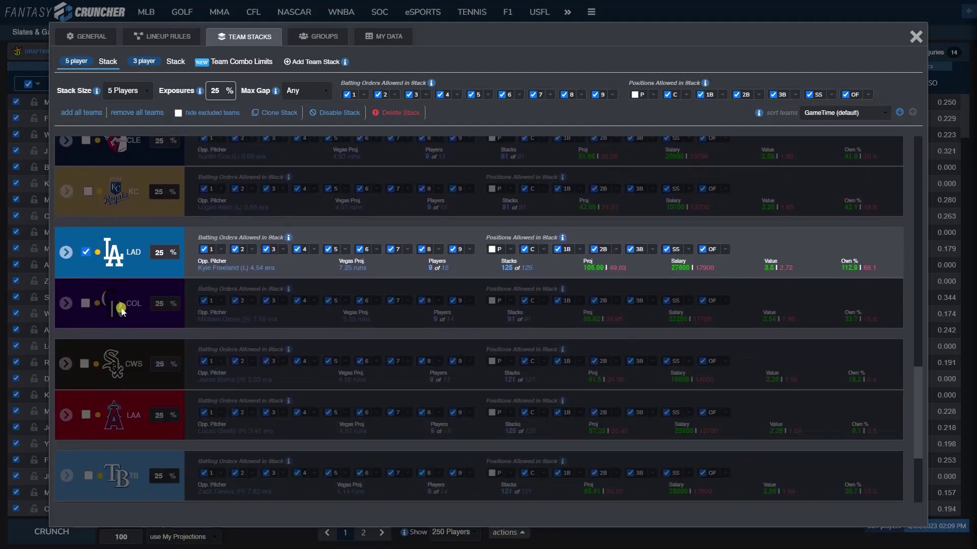
{"action": "scroll", "coordinate": [116, 317], "scroll_direction": "up", "scroll_amount": 3}
{"action": "scroll", "coordinate": [106, 331], "scroll_direction": "down", "scroll_amount": 6}
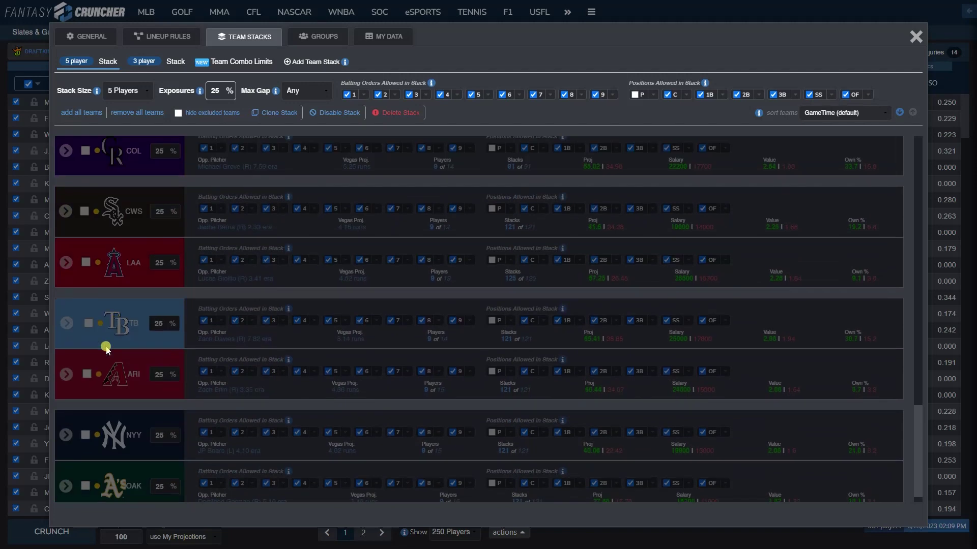
{"action": "left_click", "coordinate": [112, 333]}
{"action": "scroll", "coordinate": [115, 346], "scroll_direction": "up", "scroll_amount": 6}
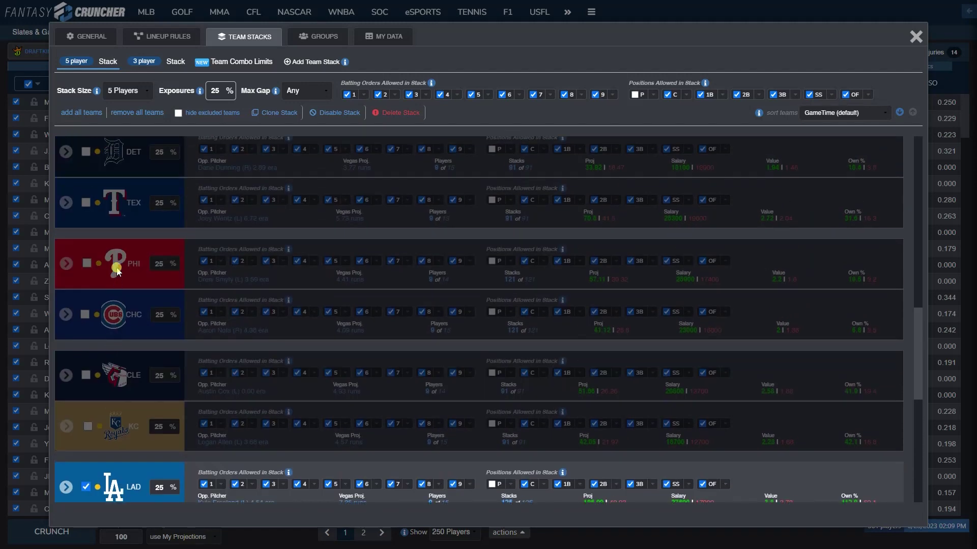
{"action": "left_click", "coordinate": [117, 272]}
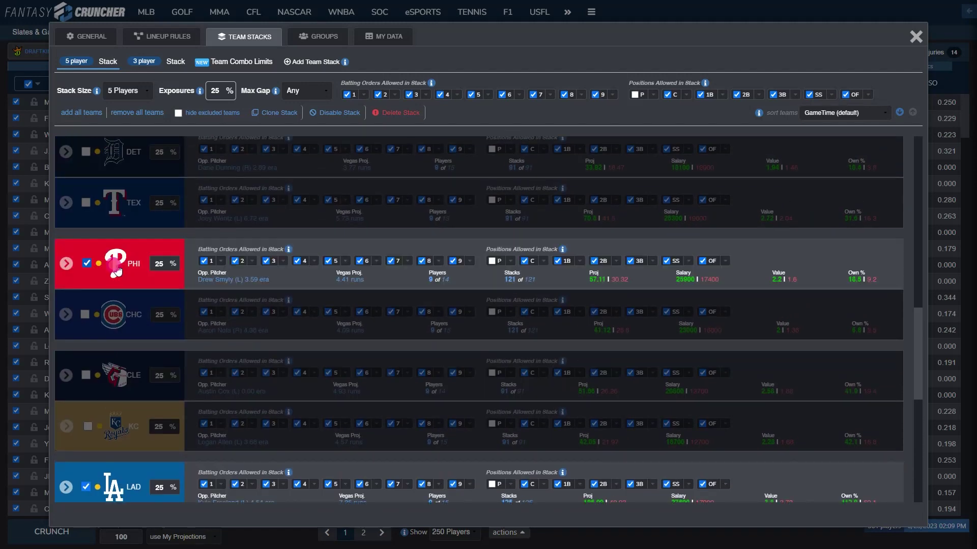
{"action": "left_click", "coordinate": [178, 113]}
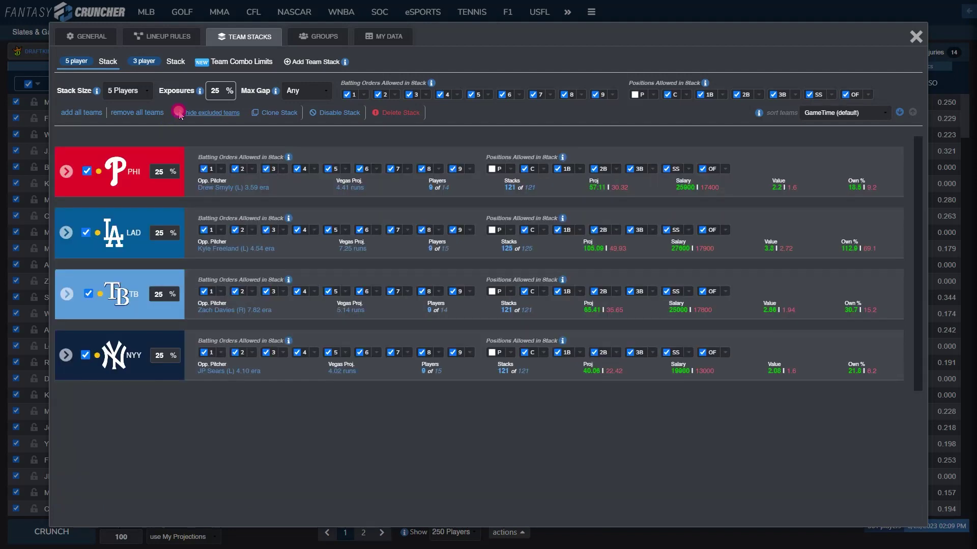
Limit the 3-player stack to TOR, HOU and TEX and hide the excluded teams.
{"action": "left_click", "coordinate": [144, 61]}
{"action": "left_click", "coordinate": [135, 113]}
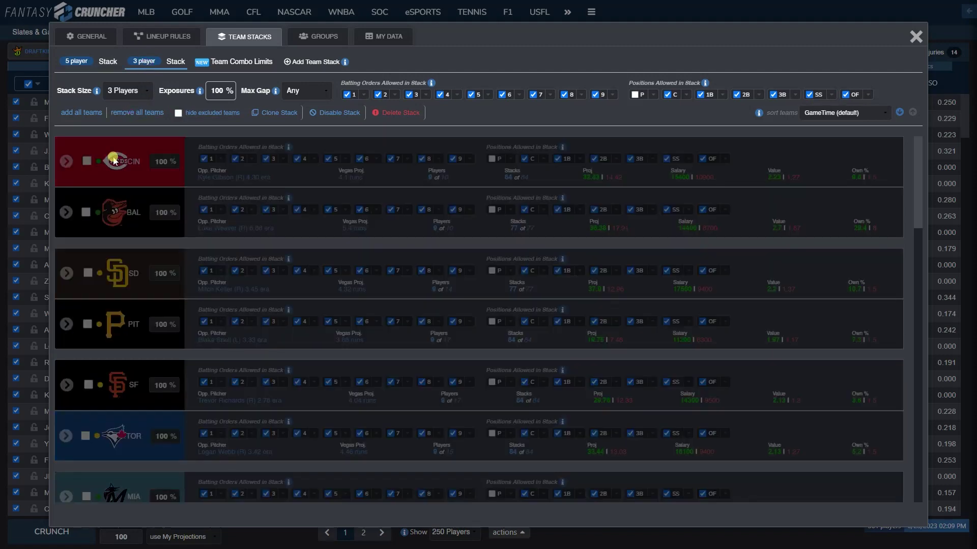
{"action": "scroll", "coordinate": [107, 204], "scroll_direction": "down", "scroll_amount": 2}
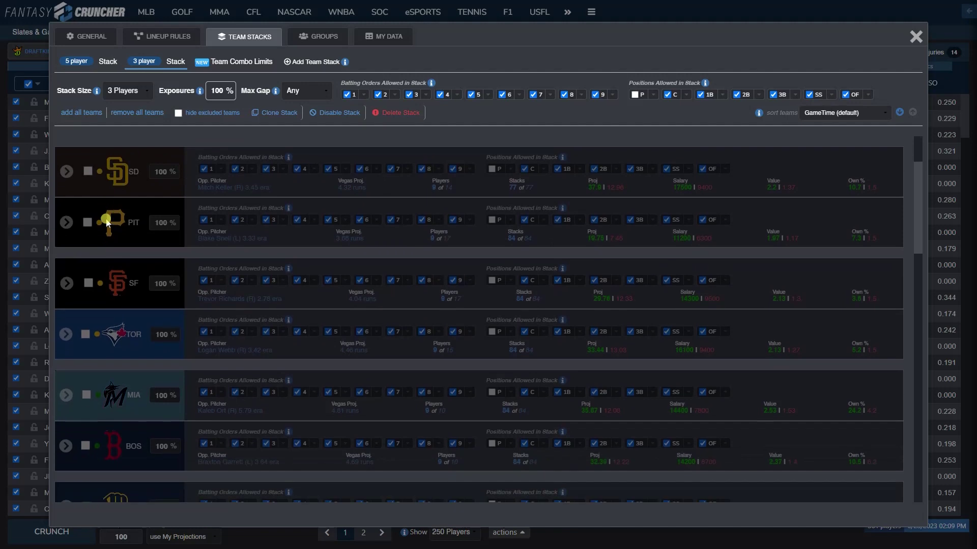
{"action": "left_click", "coordinate": [110, 335]}
{"action": "scroll", "coordinate": [114, 335], "scroll_direction": "down", "scroll_amount": 5}
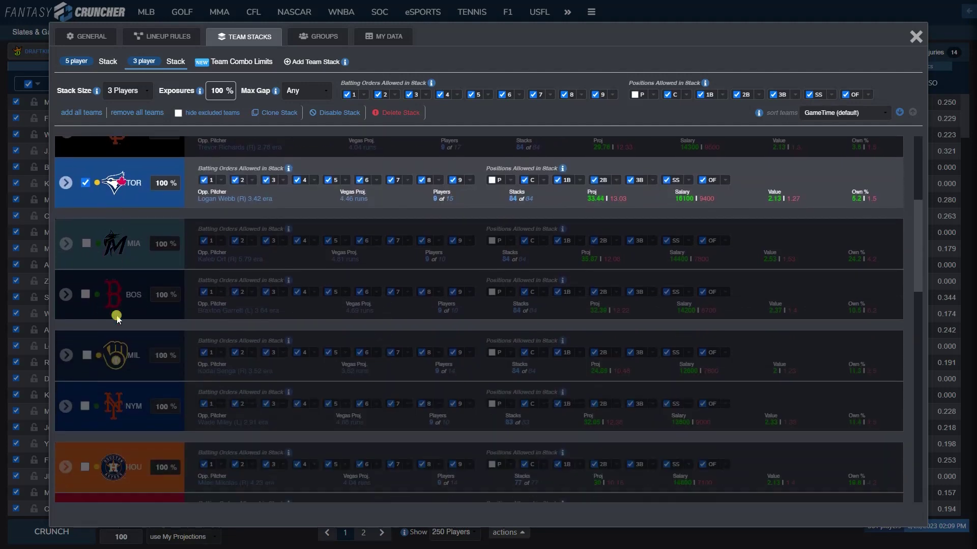
{"action": "left_click", "coordinate": [114, 352]}
{"action": "scroll", "coordinate": [122, 321], "scroll_direction": "down", "scroll_amount": 4}
{"action": "left_click", "coordinate": [113, 325]}
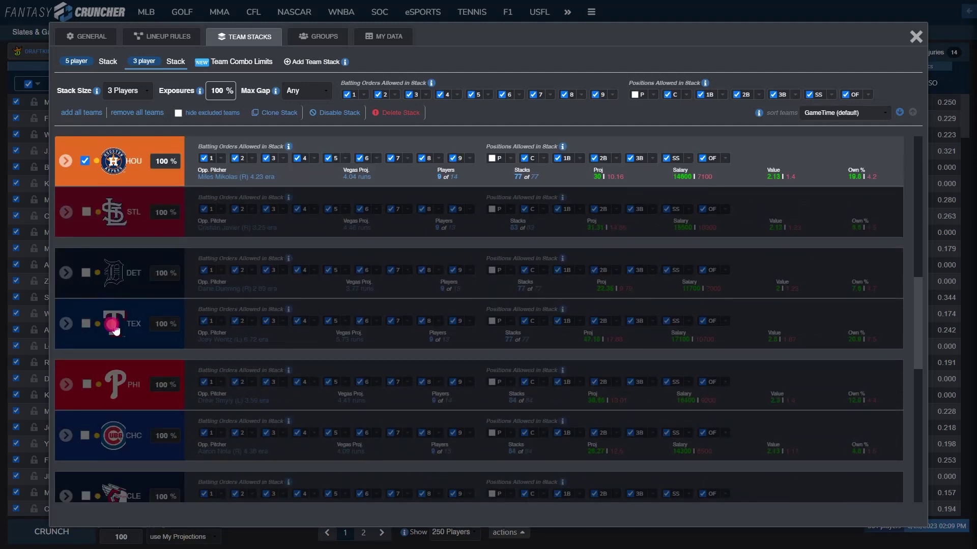
{"action": "left_click", "coordinate": [210, 113]}
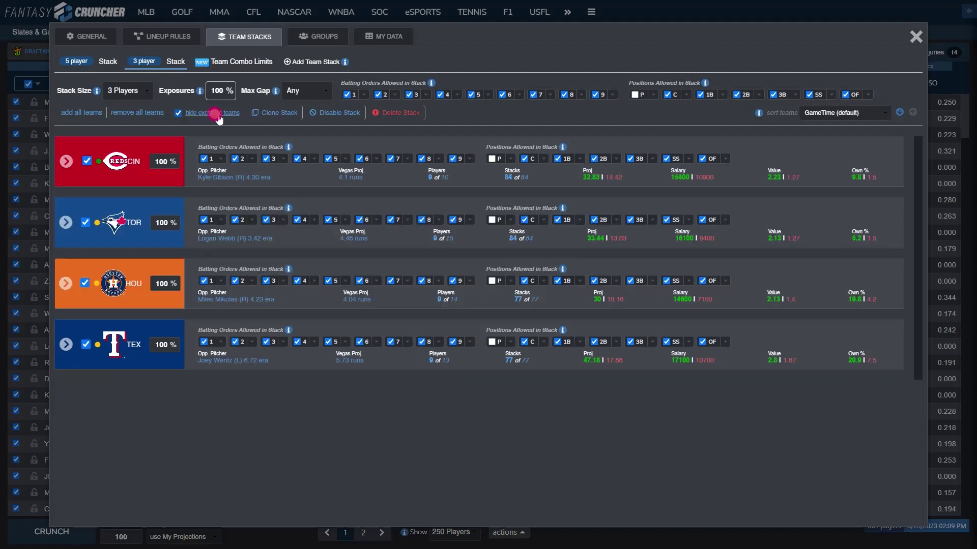
Set the 3-player stack exposure to 25% and crunch the lineups.
{"action": "left_click", "coordinate": [215, 95]}
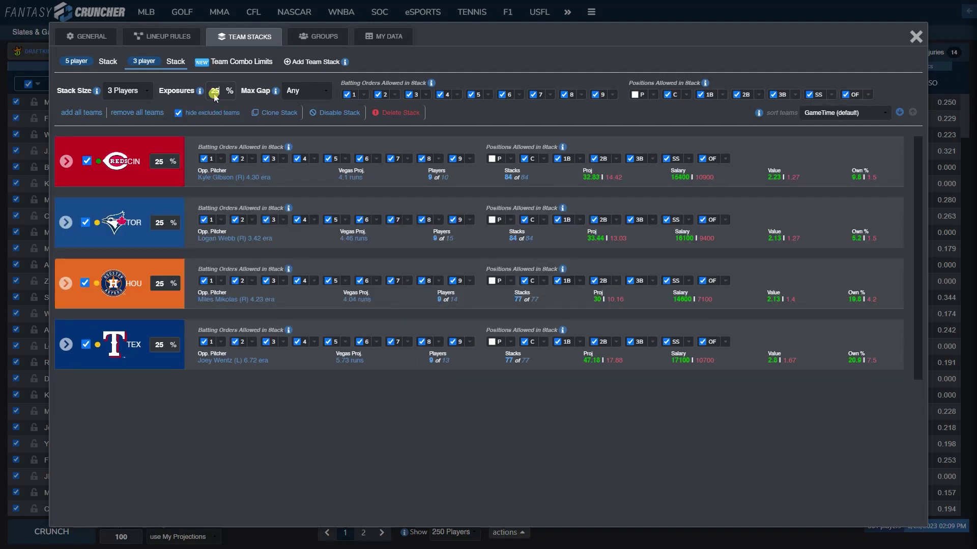
{"action": "type", "text": "25"}
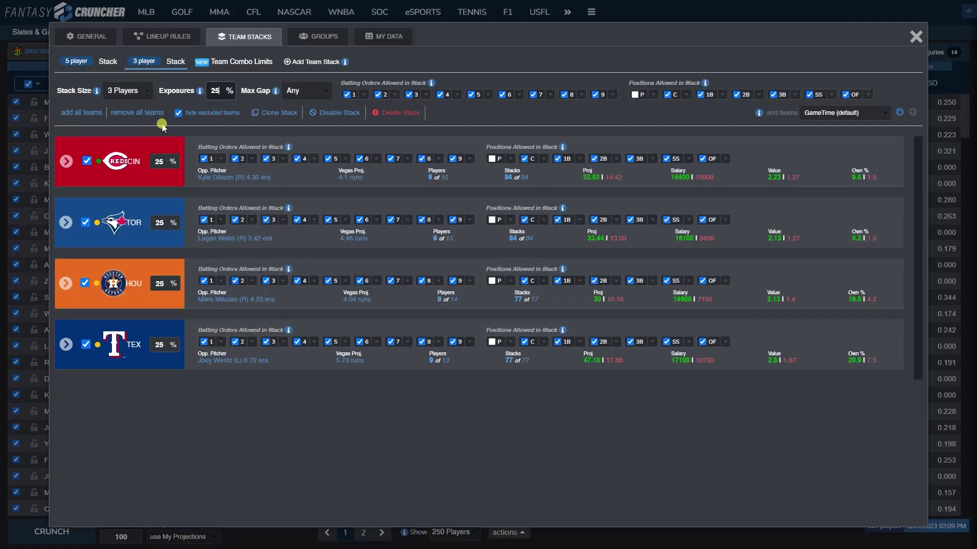
{"action": "left_click", "coordinate": [96, 61]}
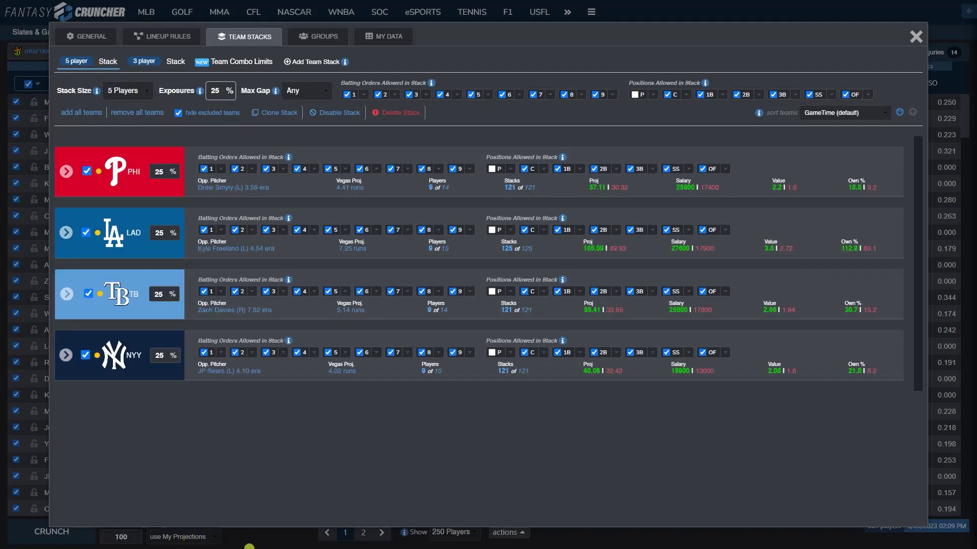
{"action": "left_click", "coordinate": [249, 539]}
{"action": "left_click", "coordinate": [51, 531]}
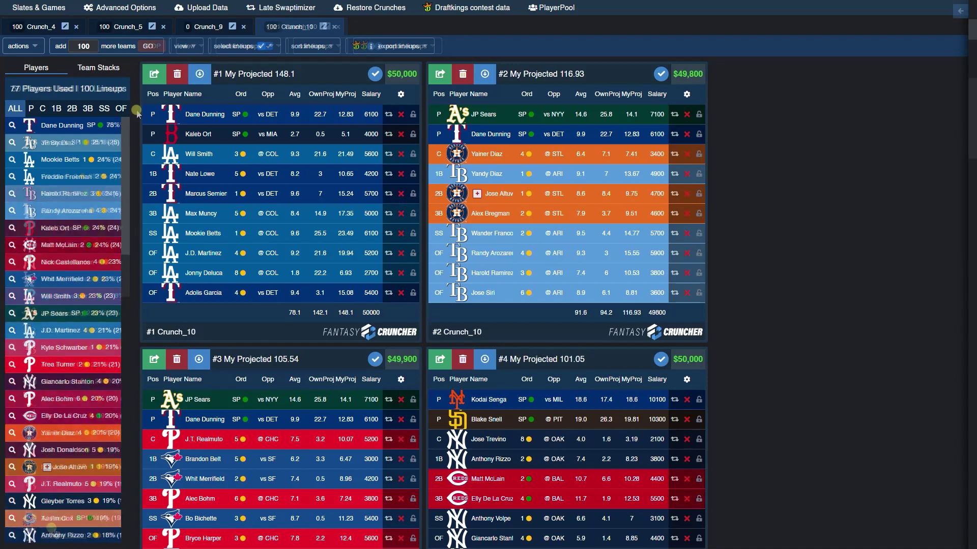
Review Crunch_10's team stack and team-pair usage, led by LAD+TEX at 19%.
{"action": "left_click", "coordinate": [97, 69]}
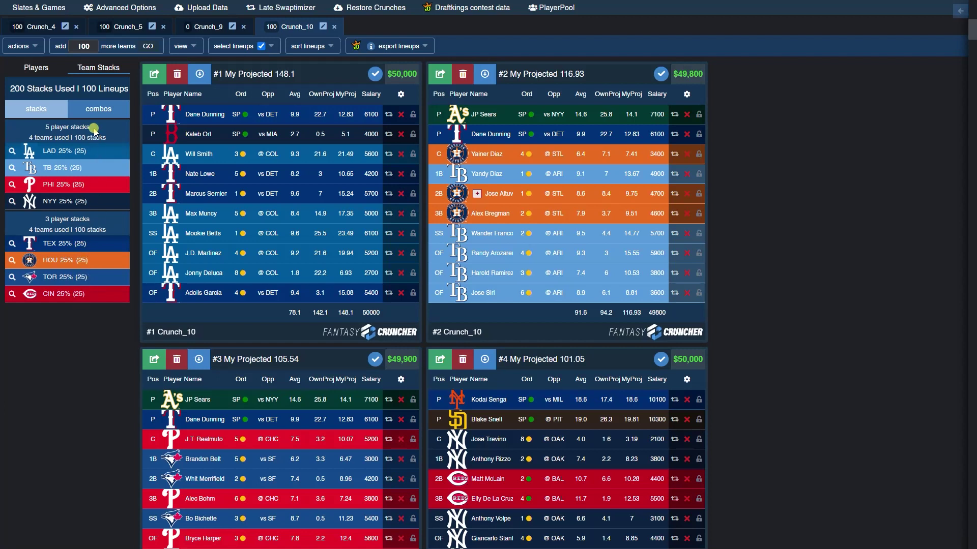
{"action": "left_click", "coordinate": [97, 110]}
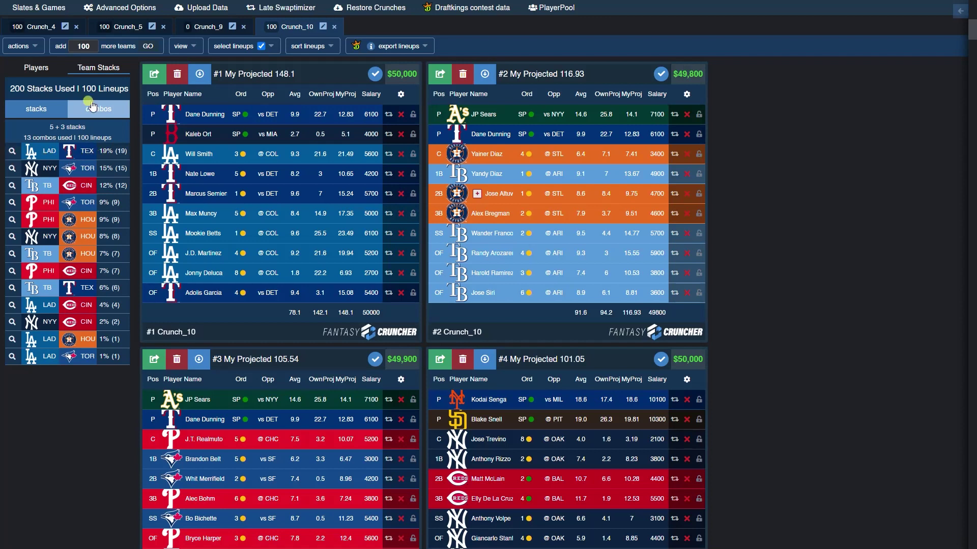
{"action": "left_click", "coordinate": [125, 8]}
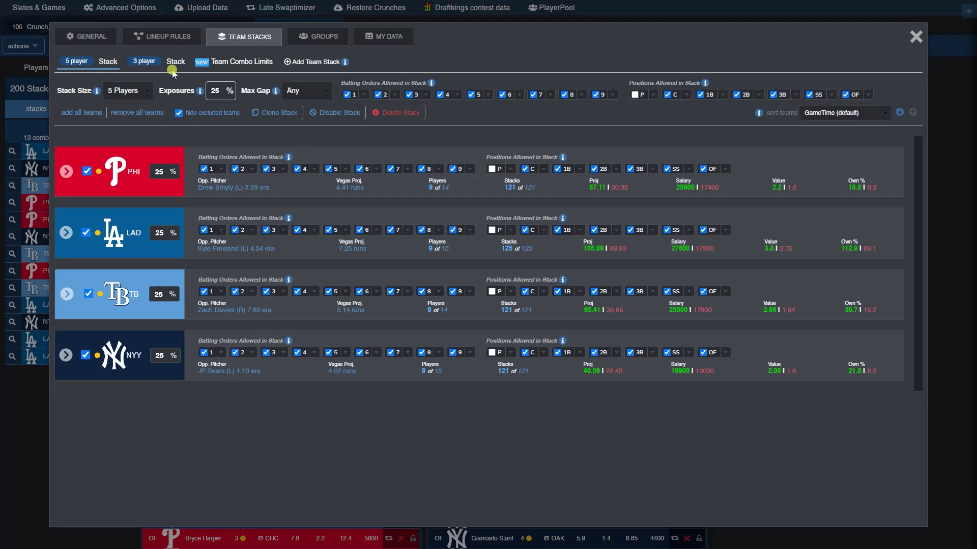
Cap the LAD+TEX team combo at 10% exposure and return to the Crunch_10 lineups.
{"action": "left_click", "coordinate": [227, 68]}
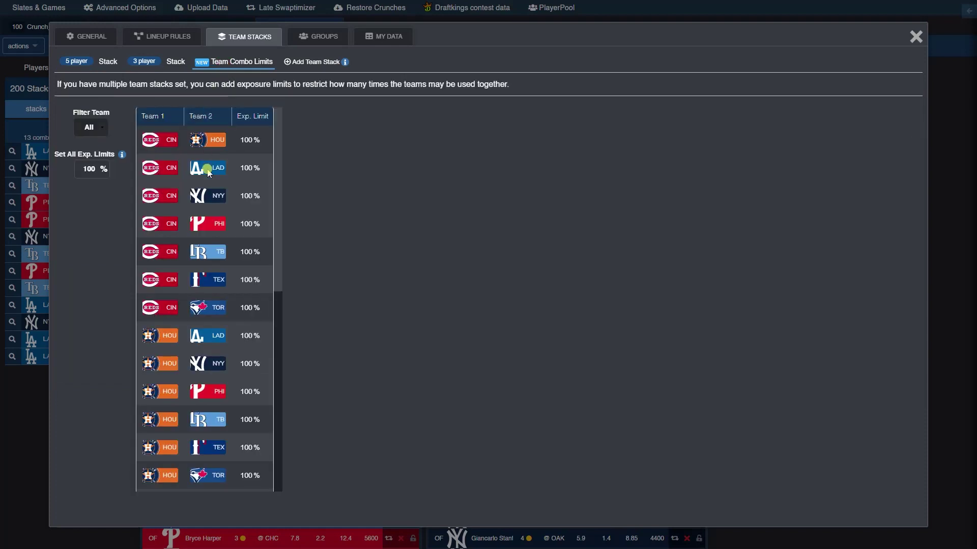
{"action": "scroll", "coordinate": [207, 173], "scroll_direction": "down", "scroll_amount": 3}
{"action": "scroll", "coordinate": [209, 254], "scroll_direction": "down", "scroll_amount": 2}
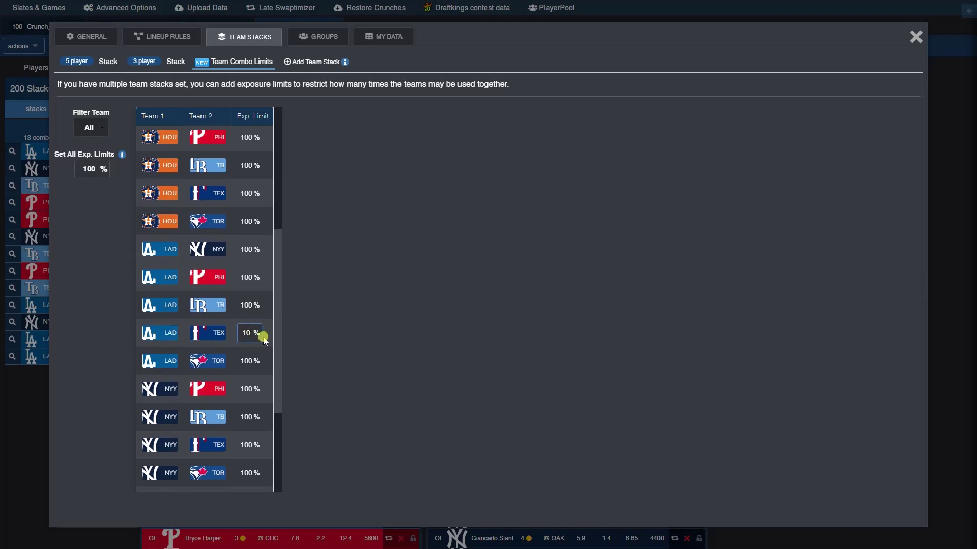
{"action": "type", "text": "10"}
{"action": "left_click", "coordinate": [15, 448]}
{"action": "scroll", "coordinate": [68, 450], "scroll_direction": "up", "scroll_amount": 2}
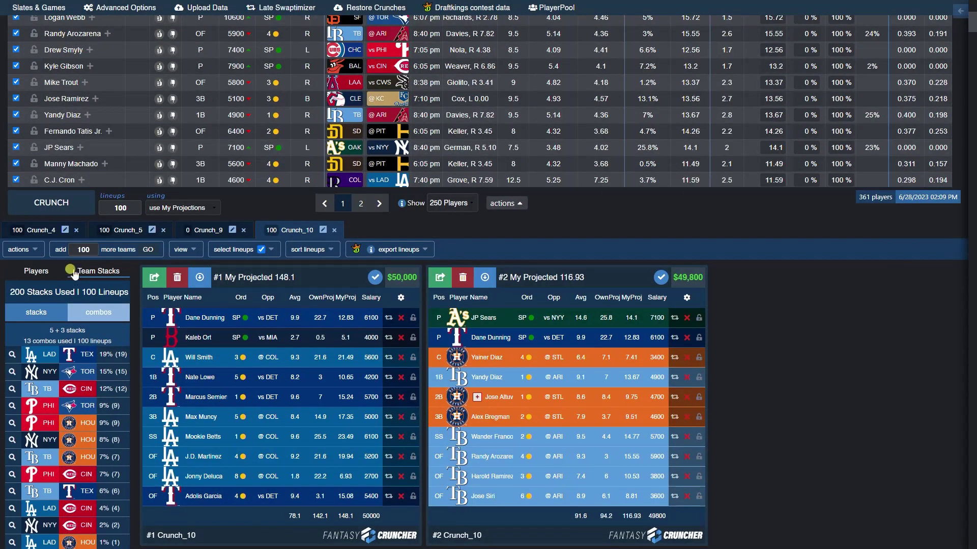
Crunch 100 lineups as Crunch_11 and confirm LAD+TEX combos stay at 10%.
{"action": "left_click", "coordinate": [60, 204]}
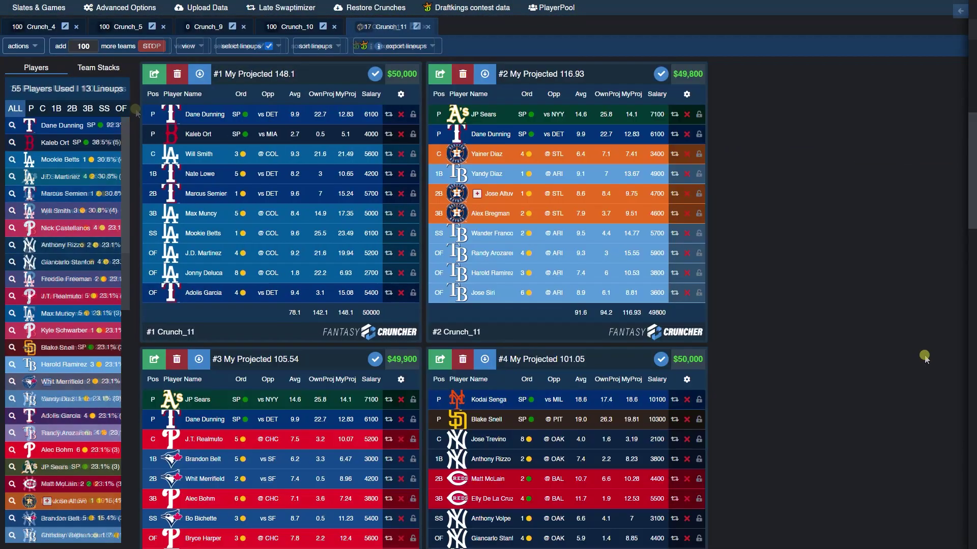
{"action": "left_click", "coordinate": [89, 67]}
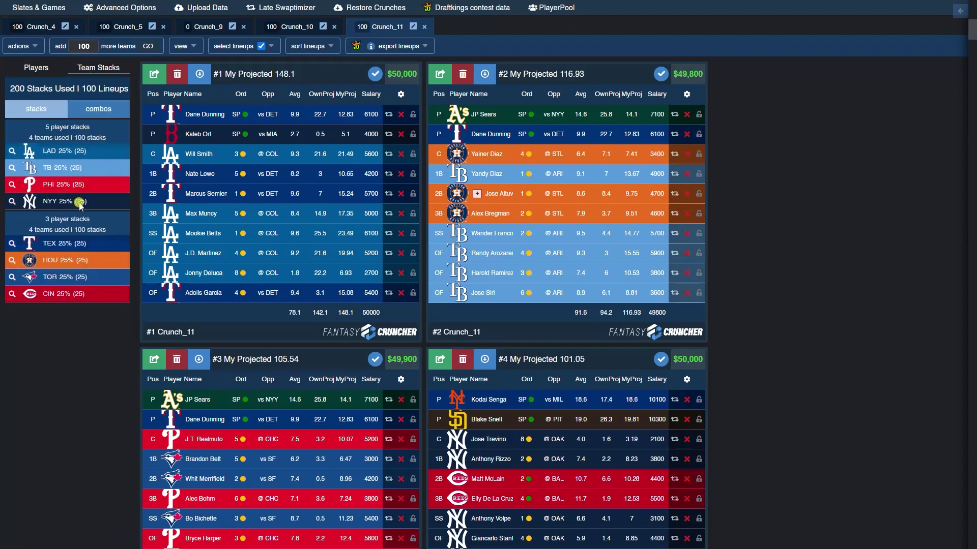
{"action": "left_click", "coordinate": [99, 108]}
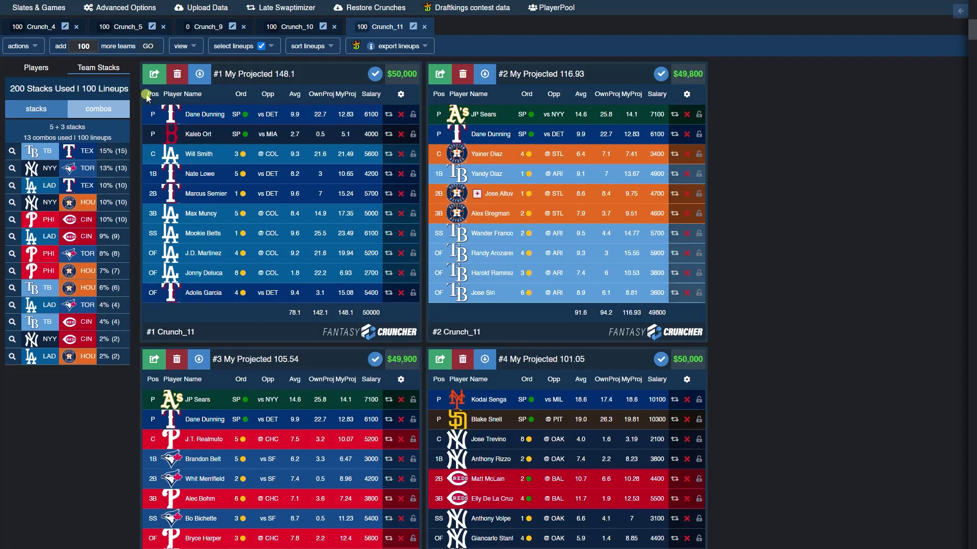
{"action": "left_click", "coordinate": [115, 8]}
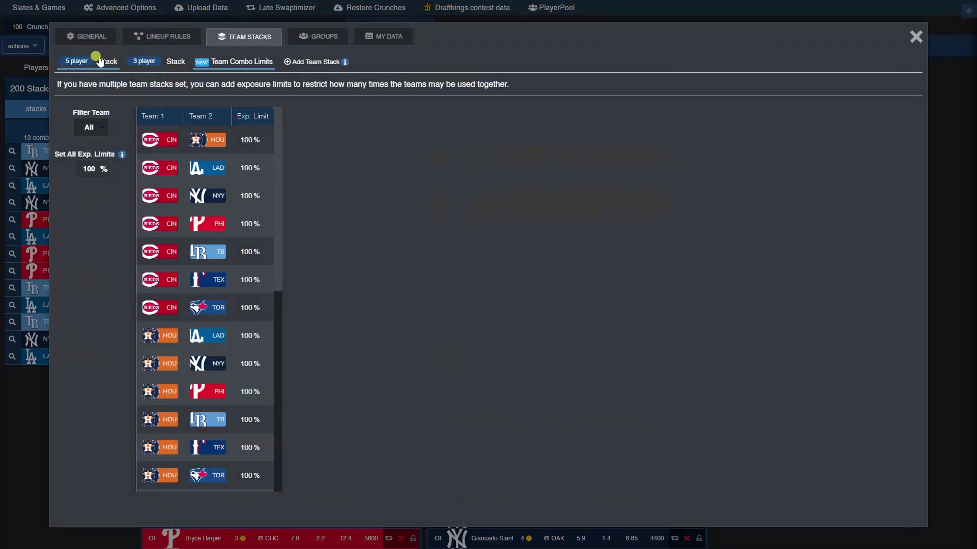
Verify the LAD–TEX team combo limit is 10%, then add every team to the 5-player stack.
{"action": "left_click", "coordinate": [108, 61]}
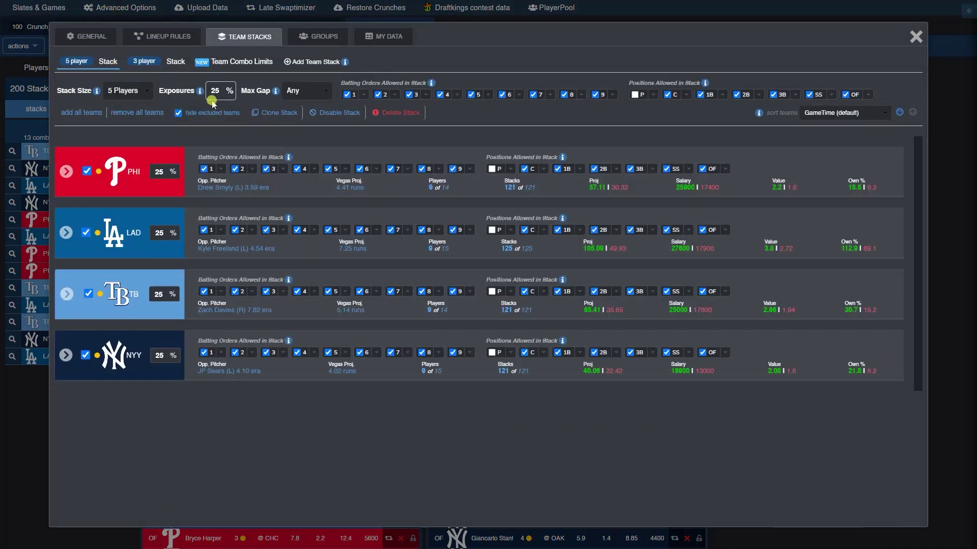
{"action": "left_click", "coordinate": [242, 62]}
{"action": "scroll", "coordinate": [233, 199], "scroll_direction": "down", "scroll_amount": 5}
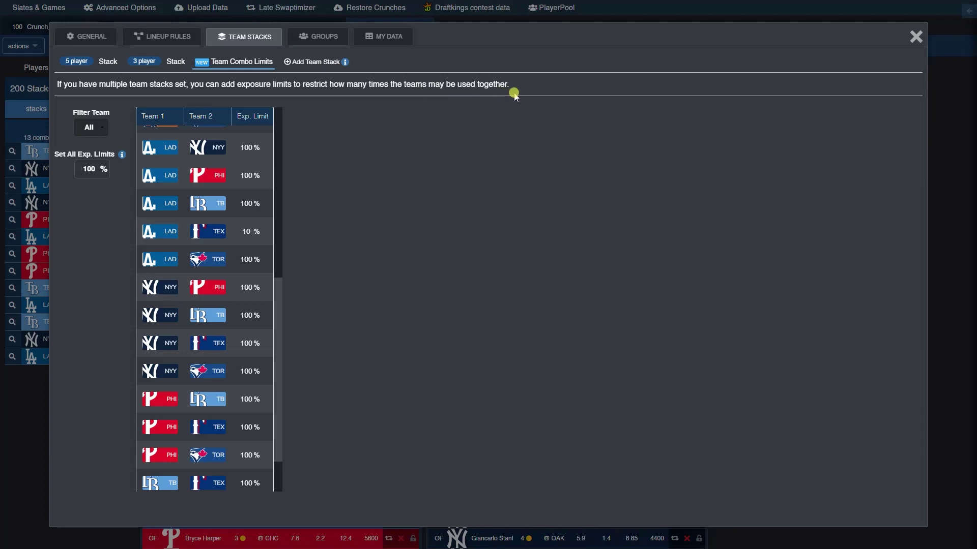
{"action": "left_click", "coordinate": [85, 62]}
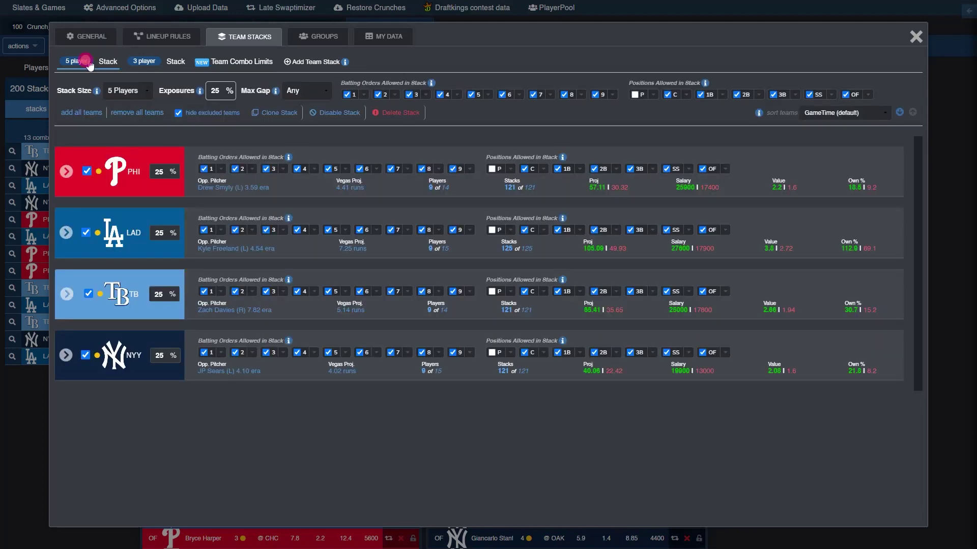
{"action": "left_click", "coordinate": [82, 111]}
Show excluded teams and include every team at 100% exposure in both the 5- and 3-player stacks.
{"action": "left_click", "coordinate": [177, 113]}
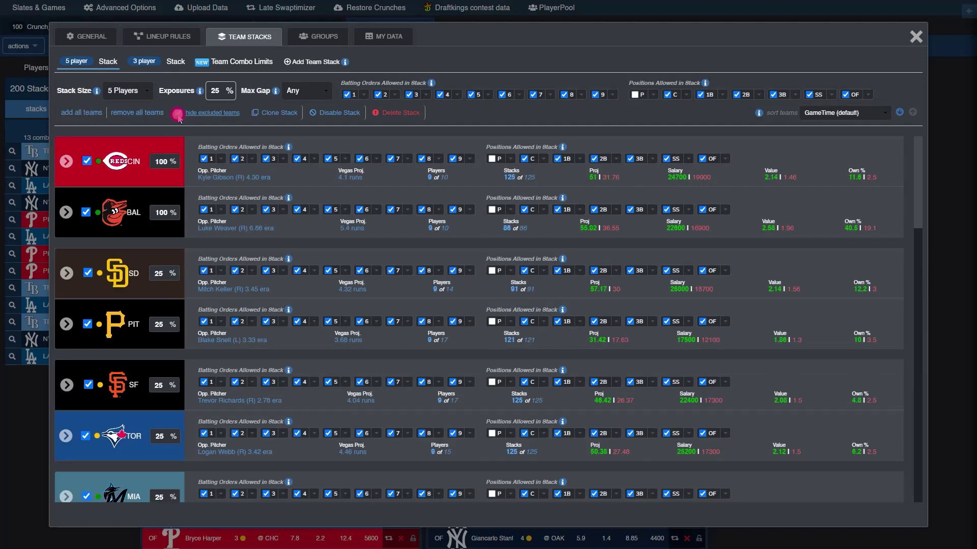
{"action": "left_click", "coordinate": [219, 94]}
{"action": "left_click", "coordinate": [153, 61]}
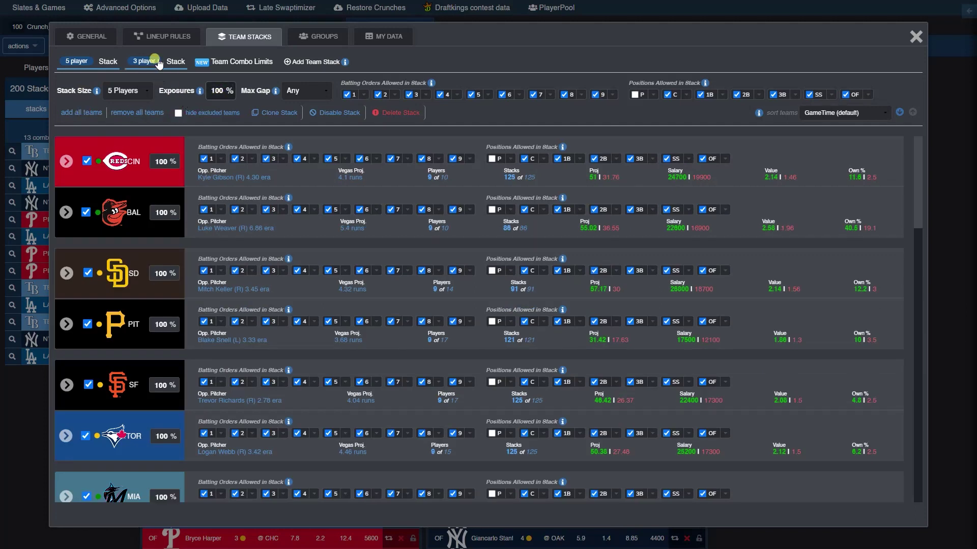
{"action": "left_click", "coordinate": [83, 112]}
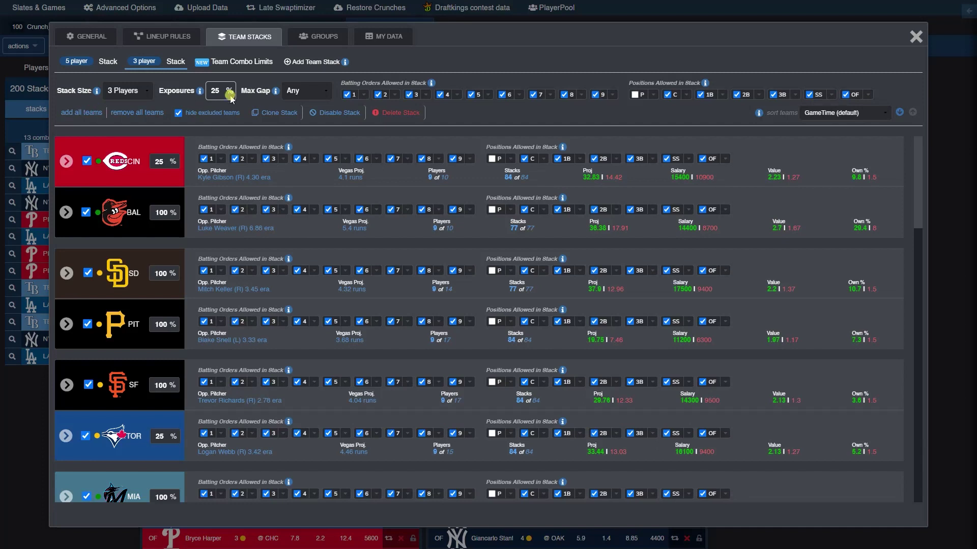
{"action": "double_click", "coordinate": [219, 91]}
{"action": "type", "text": "100"}
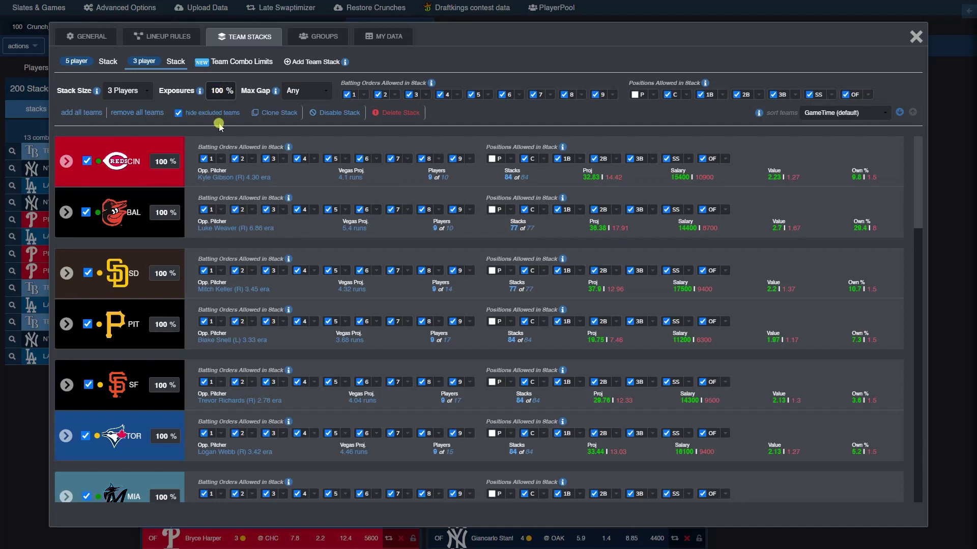
{"action": "left_click", "coordinate": [77, 62]}
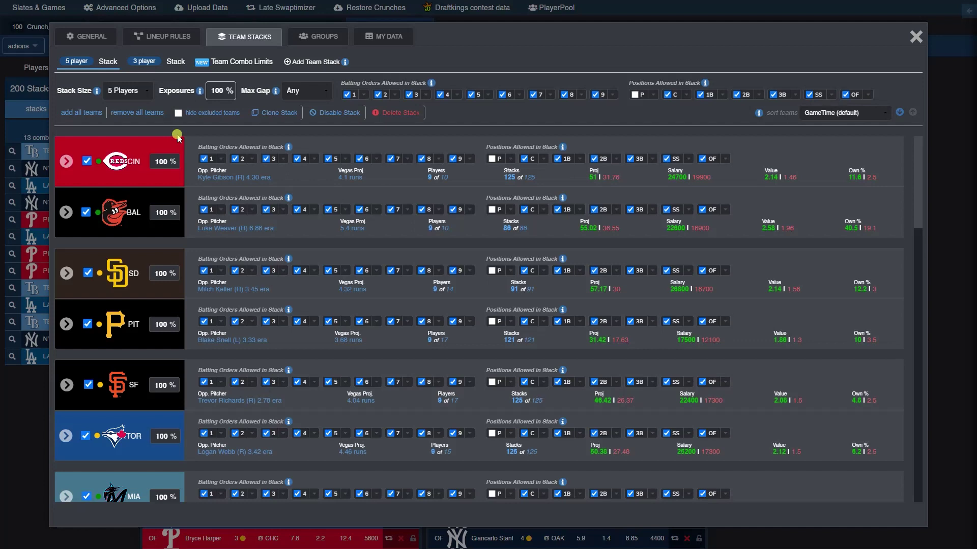
Change the second stack's size to 4 Players and close the settings.
{"action": "left_click", "coordinate": [143, 93]}
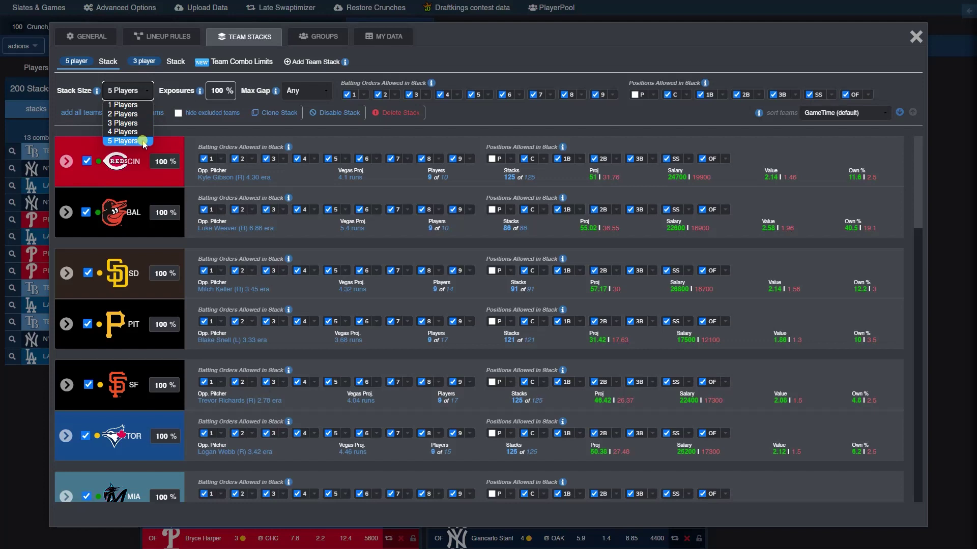
{"action": "left_click", "coordinate": [203, 131]}
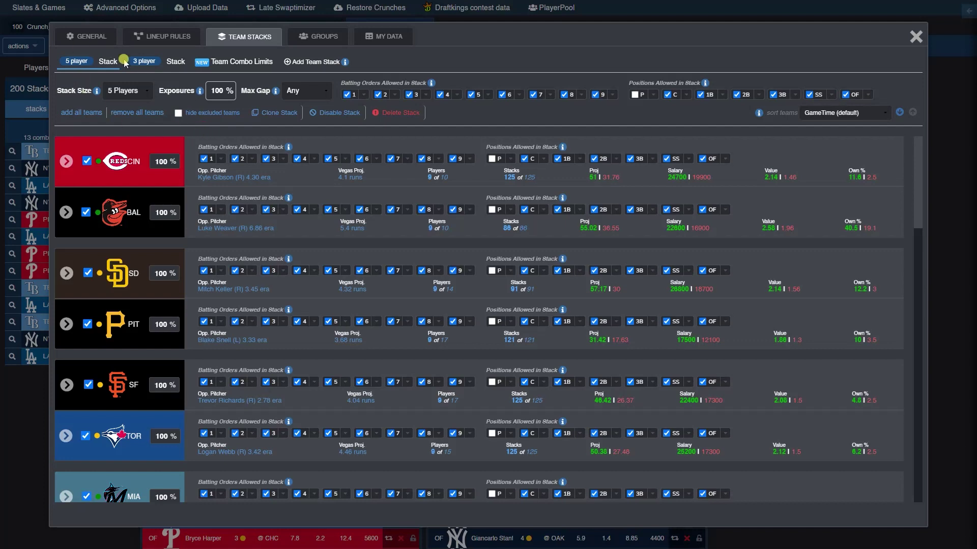
{"action": "left_click", "coordinate": [140, 61]}
{"action": "left_click", "coordinate": [134, 90]}
{"action": "left_click", "coordinate": [125, 132]}
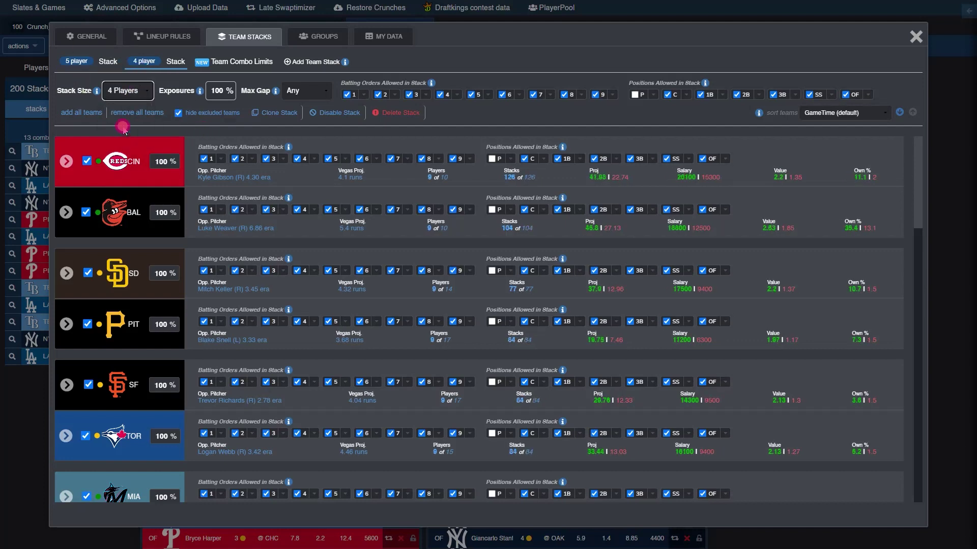
{"action": "left_click", "coordinate": [112, 64]}
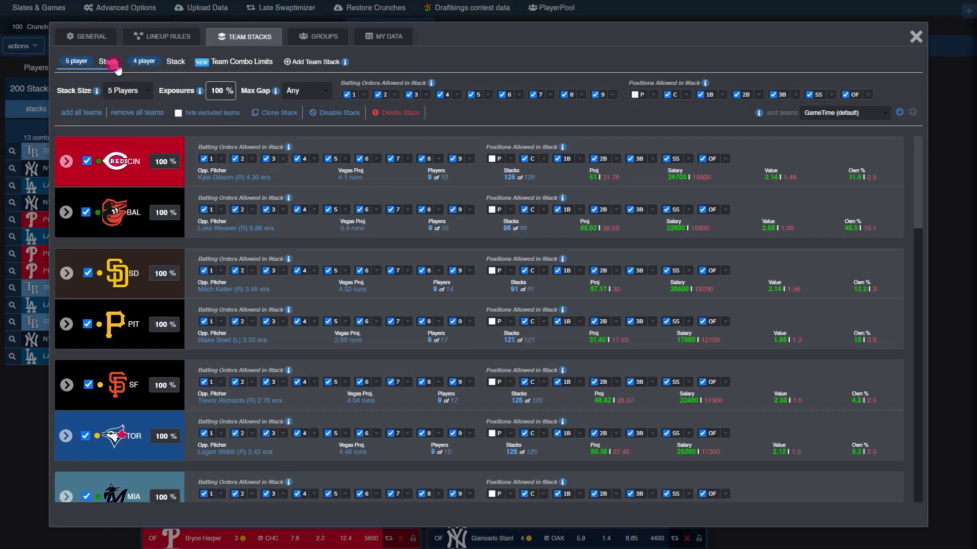
{"action": "left_click", "coordinate": [20, 395]}
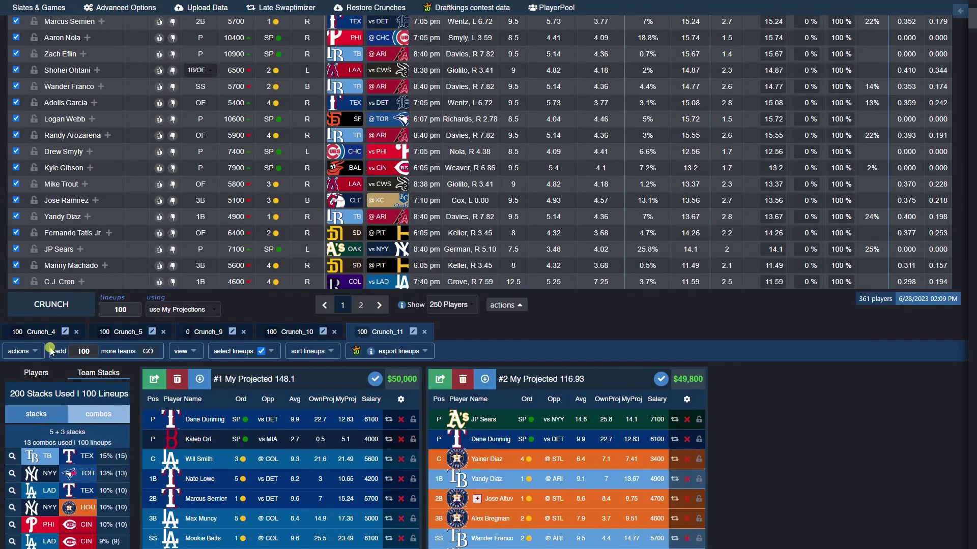
Run a crunch, dismiss the salary-cap Player issue alert, and reopen Advanced Options.
{"action": "left_click", "coordinate": [70, 312]}
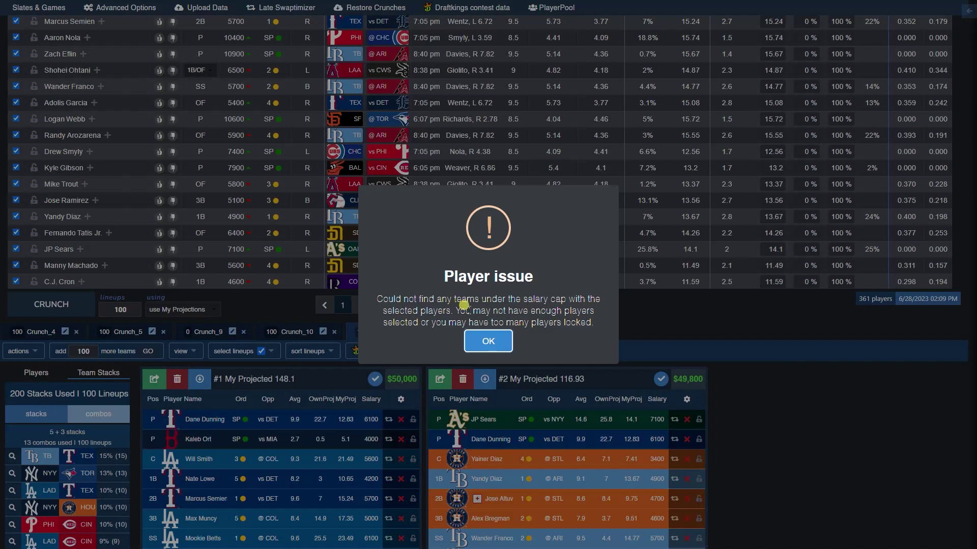
{"action": "left_click", "coordinate": [470, 341]}
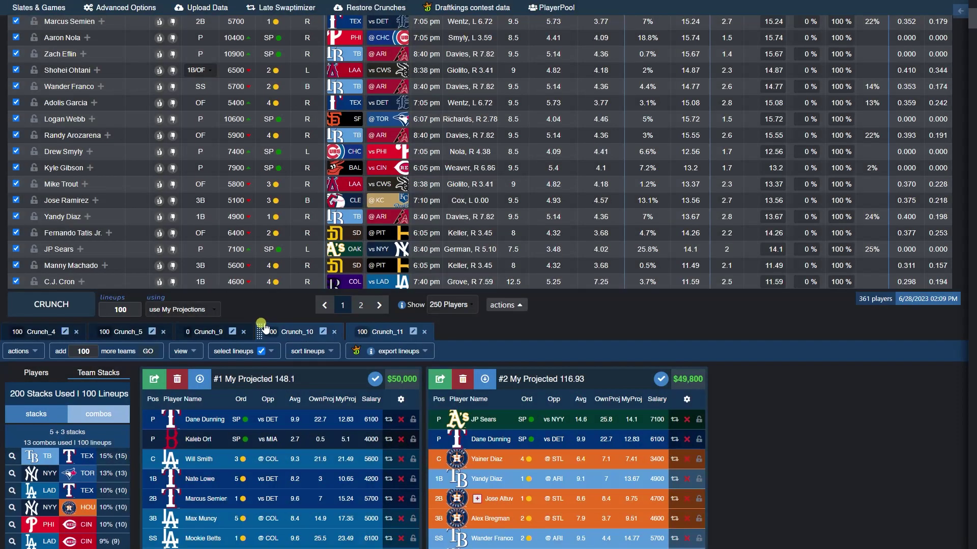
{"action": "scroll", "coordinate": [285, 213], "scroll_direction": "up", "scroll_amount": 5}
{"action": "left_click", "coordinate": [128, 33]}
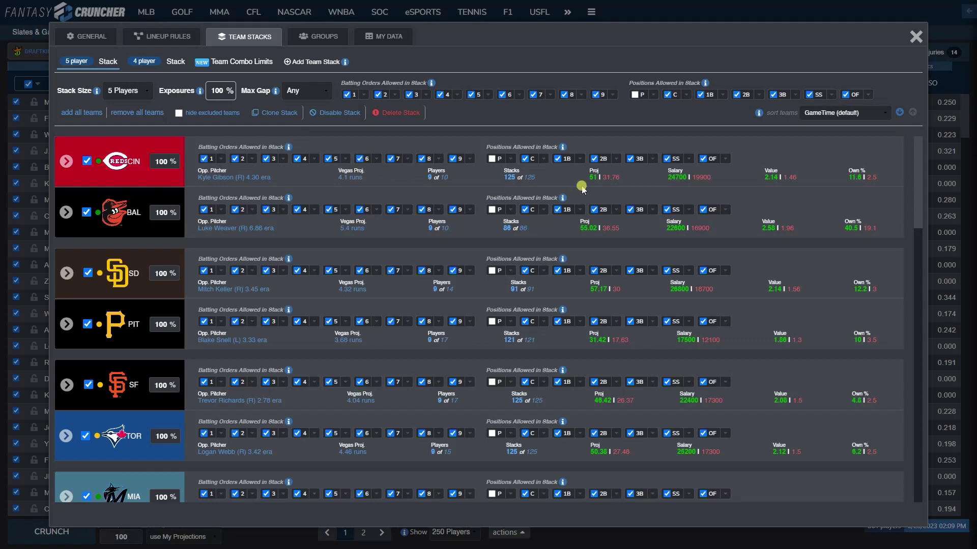
Check CIN's stack projection (31.76–51), salary (19900–24700) and ownership, then bring up the team sort options.
{"action": "mouse_move", "coordinate": [594, 178]}
{"action": "mouse_move", "coordinate": [684, 179]}
{"action": "mouse_move", "coordinate": [860, 177]}
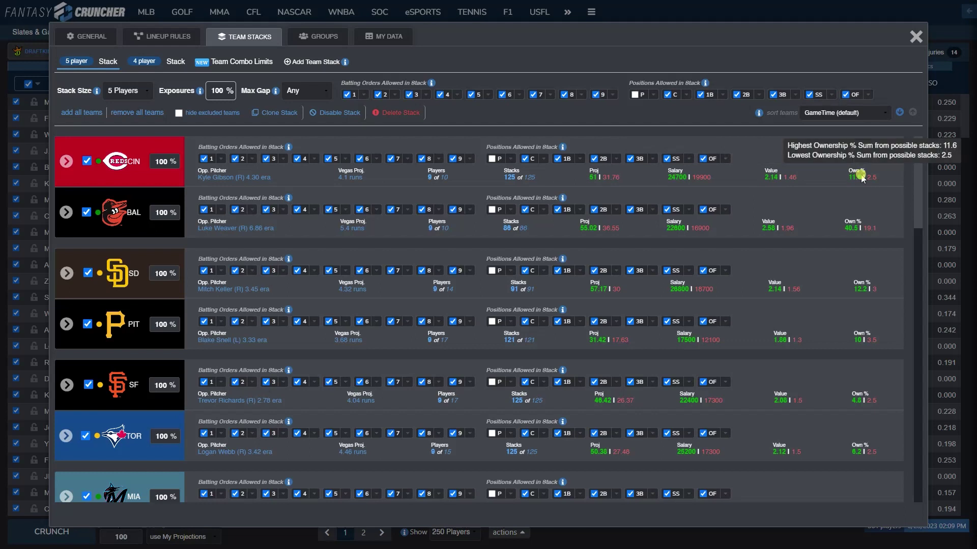
{"action": "left_click", "coordinate": [850, 113]}
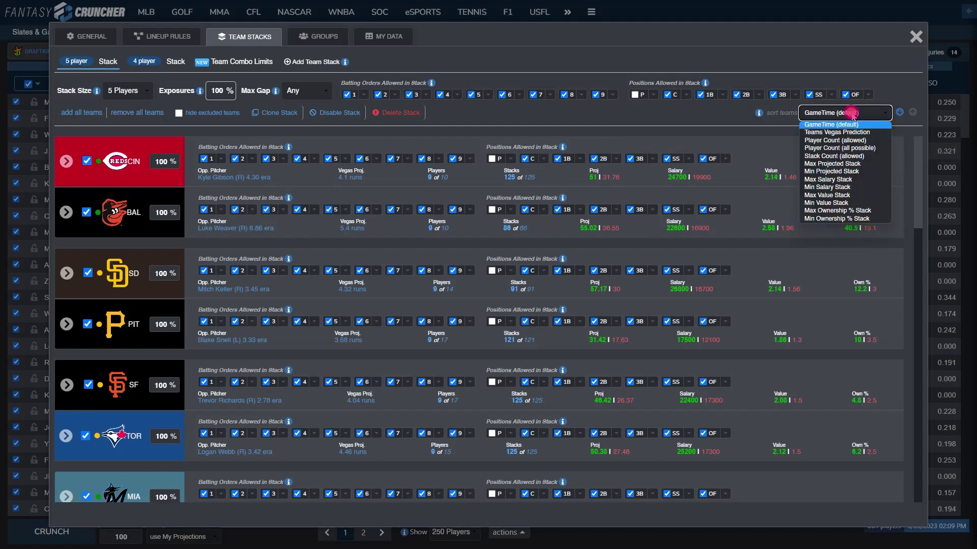
Sort the 5-player stack teams by Max Ownership % Stack, putting LAD, KC and CLE first.
{"action": "left_click", "coordinate": [845, 165]}
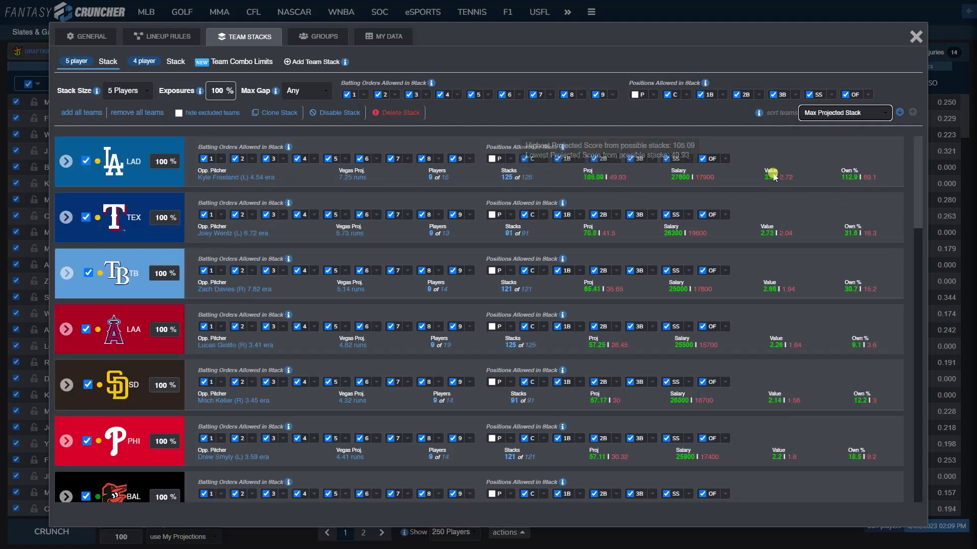
{"action": "left_click", "coordinate": [838, 110]}
{"action": "left_click", "coordinate": [844, 210]}
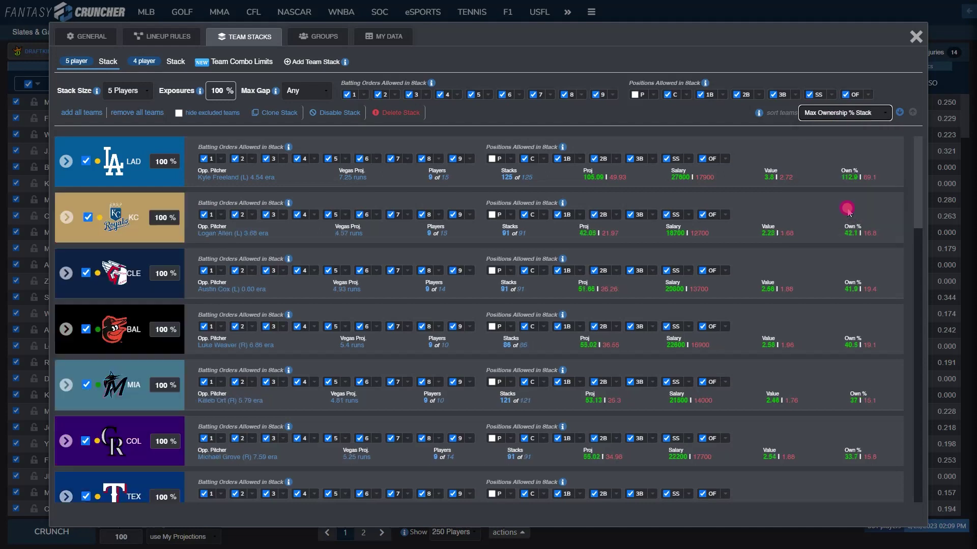